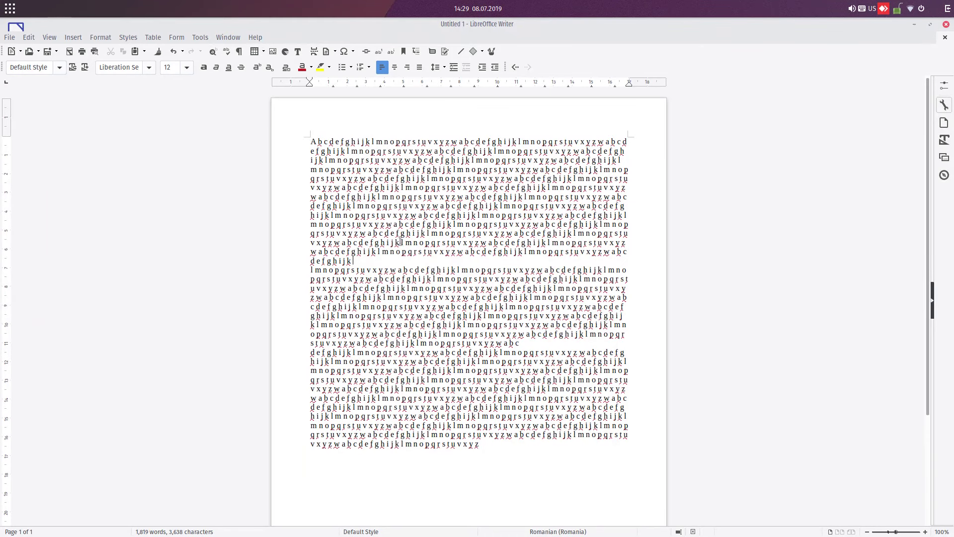
Change the page format to A5 (14.8 × 21 cm) in the Page style dialog
{"action": "left_click", "coordinate": [97, 38]}
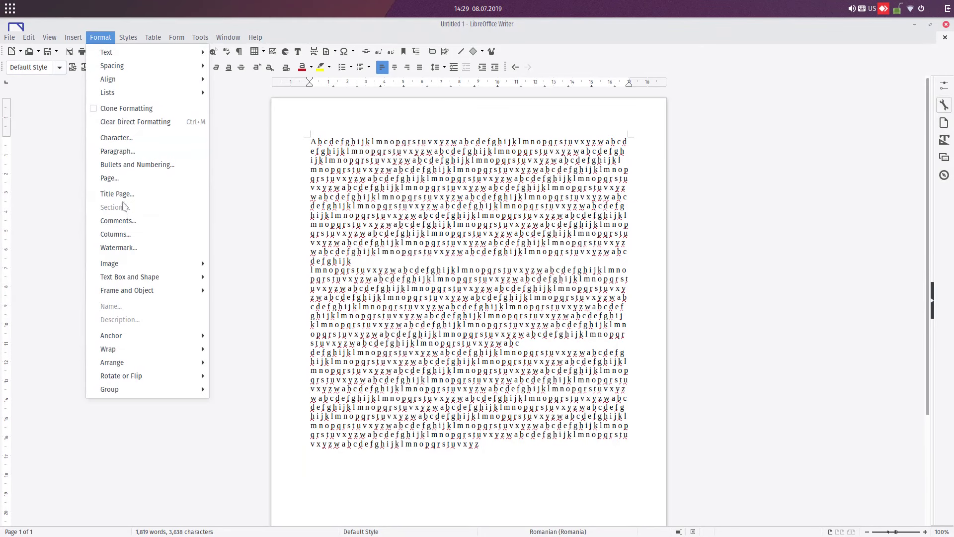
{"action": "left_click", "coordinate": [110, 179]}
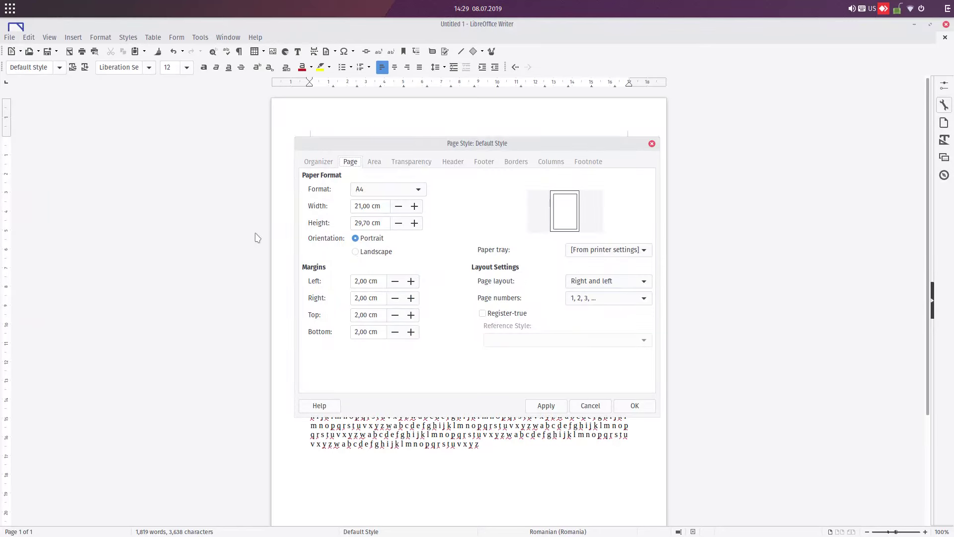
{"action": "left_click", "coordinate": [400, 189]}
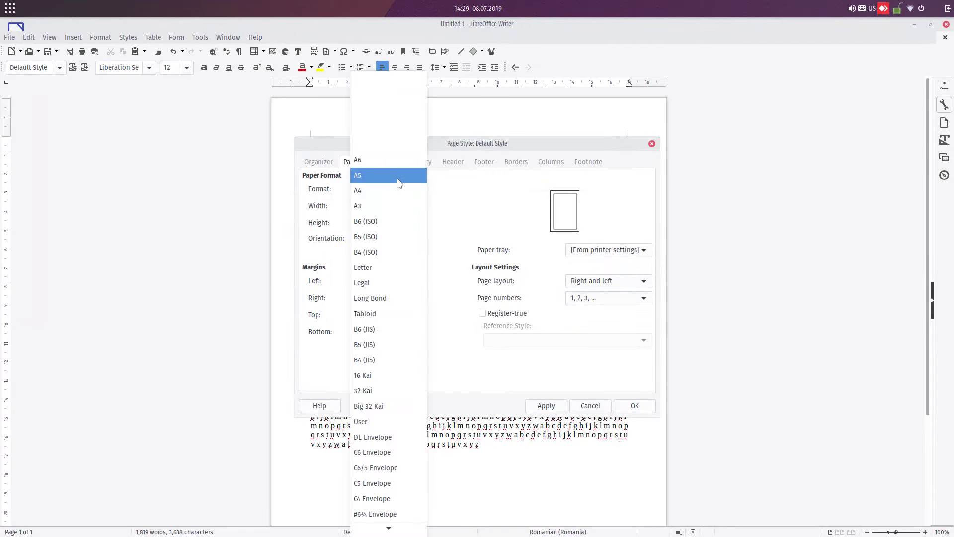
{"action": "left_click", "coordinate": [399, 178]}
{"action": "left_click", "coordinate": [559, 408]}
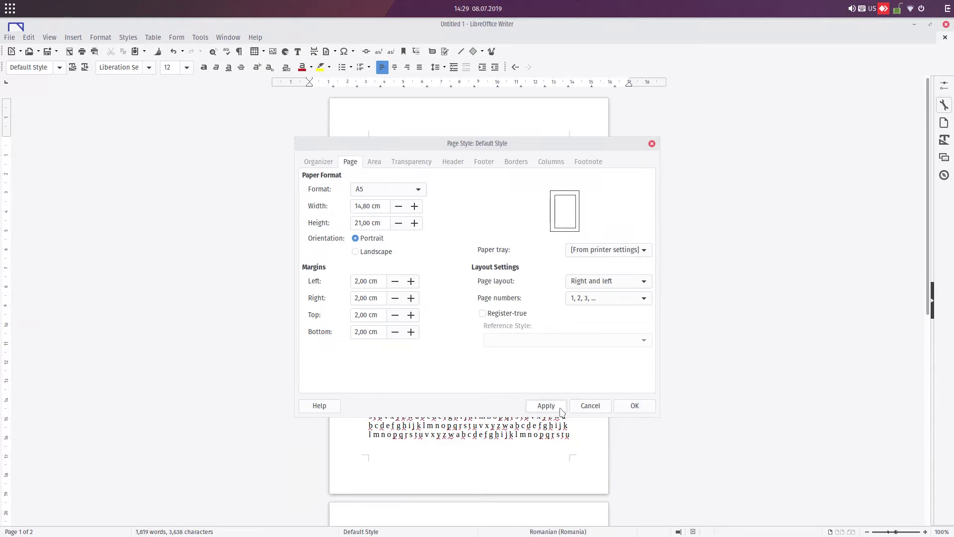
{"action": "left_click", "coordinate": [636, 406]}
{"action": "scroll", "coordinate": [581, 366], "scroll_direction": "down", "scroll_amount": 3}
{"action": "scroll", "coordinate": [582, 365], "scroll_direction": "up", "scroll_amount": 3}
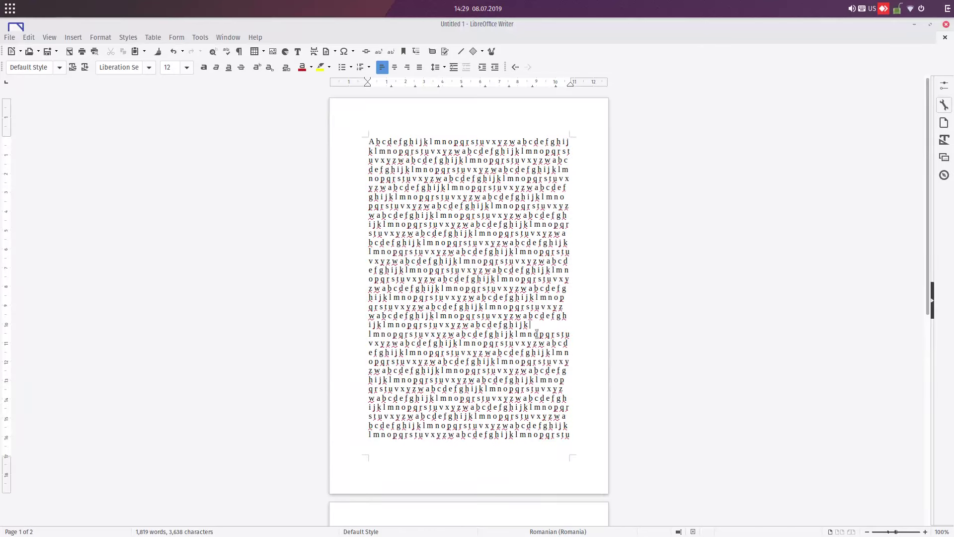
Switch the page to A4 paper in landscape orientation (29.7 × 21 cm)
{"action": "left_click", "coordinate": [101, 36]}
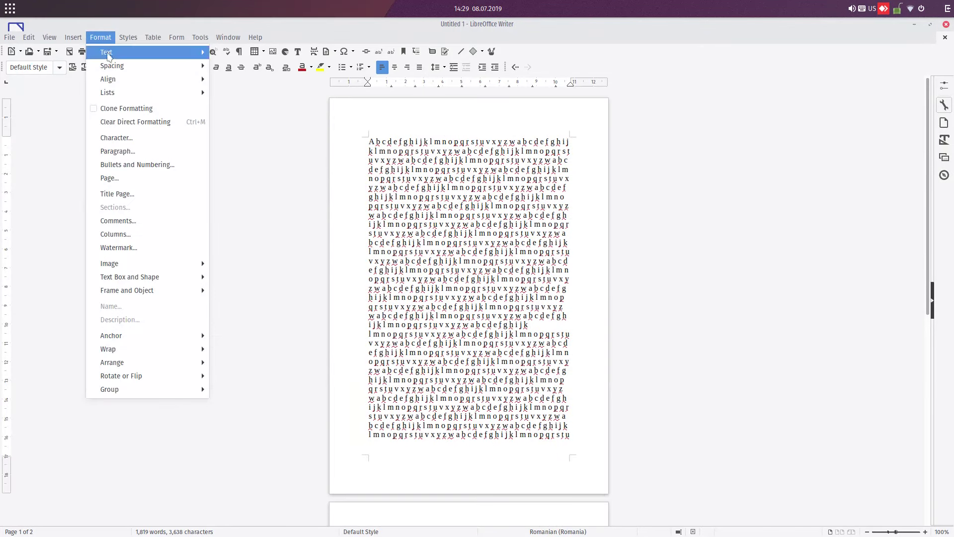
{"action": "left_click", "coordinate": [121, 179]}
{"action": "left_click", "coordinate": [409, 189]}
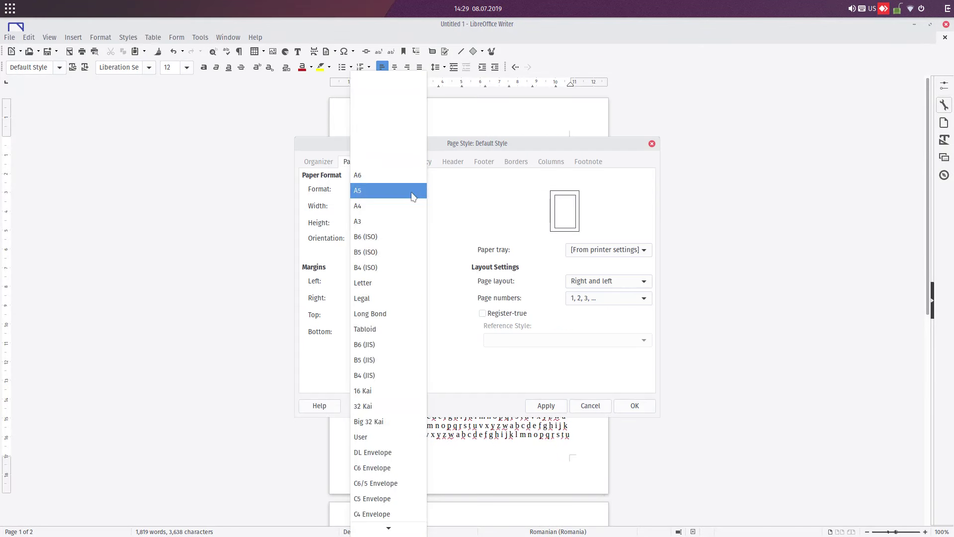
{"action": "left_click", "coordinate": [410, 208]}
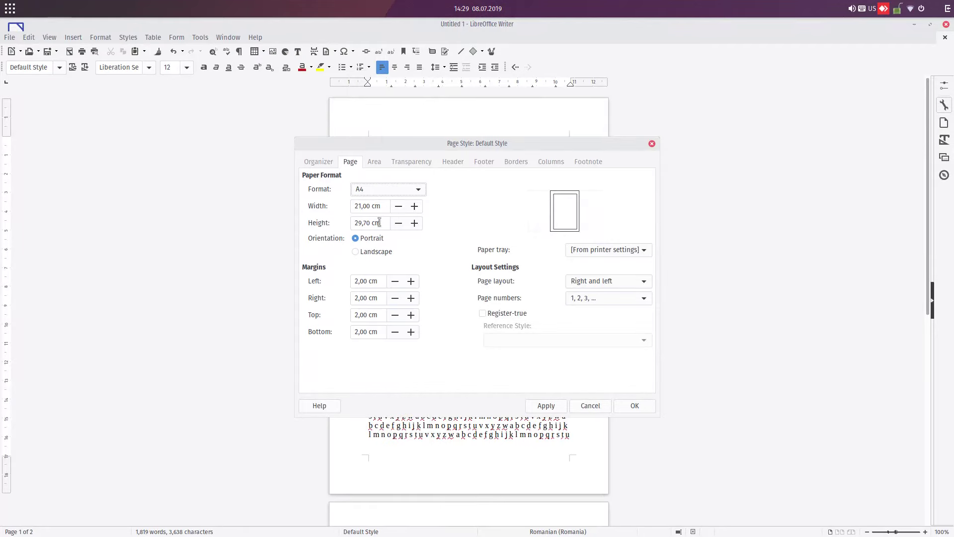
{"action": "left_click", "coordinate": [373, 251]}
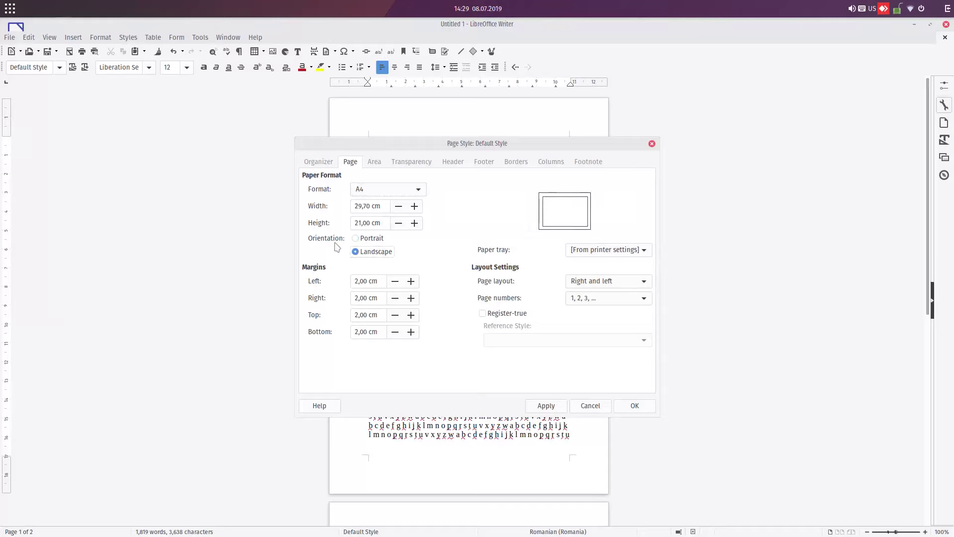
{"action": "left_click", "coordinate": [372, 239]}
{"action": "left_click", "coordinate": [373, 251]}
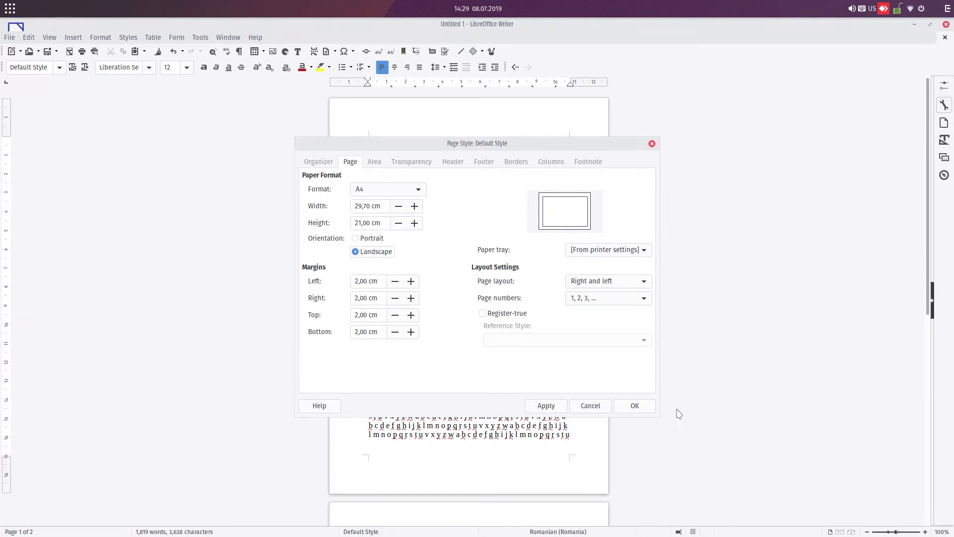
{"action": "left_click", "coordinate": [634, 405]}
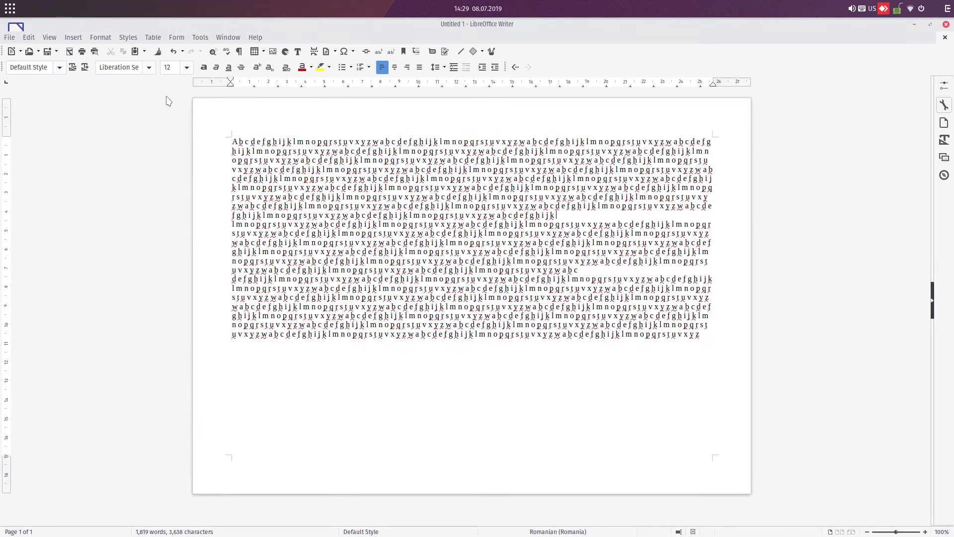
{"action": "left_click", "coordinate": [100, 36]}
Change the paper size to A6
{"action": "left_click", "coordinate": [146, 189]}
{"action": "left_click", "coordinate": [396, 189]}
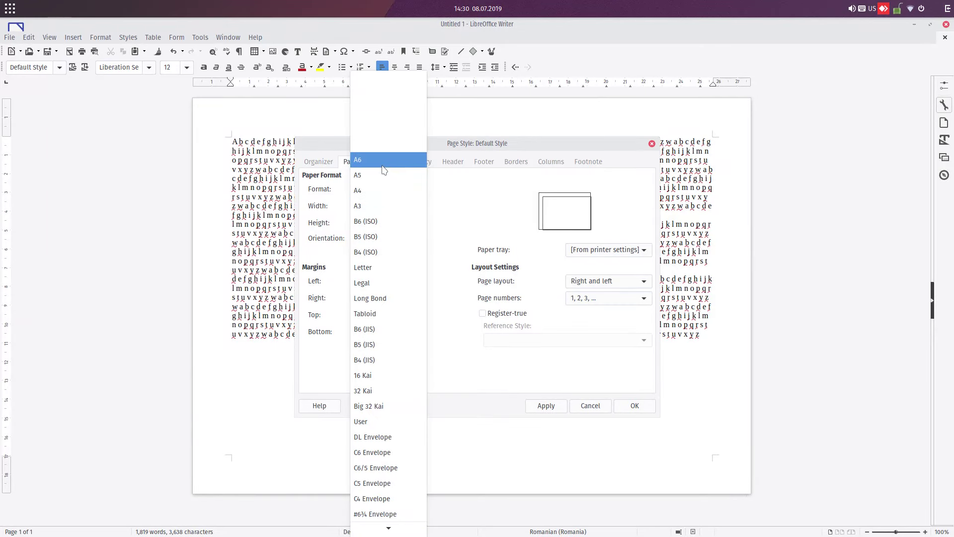
{"action": "left_click", "coordinate": [359, 159]}
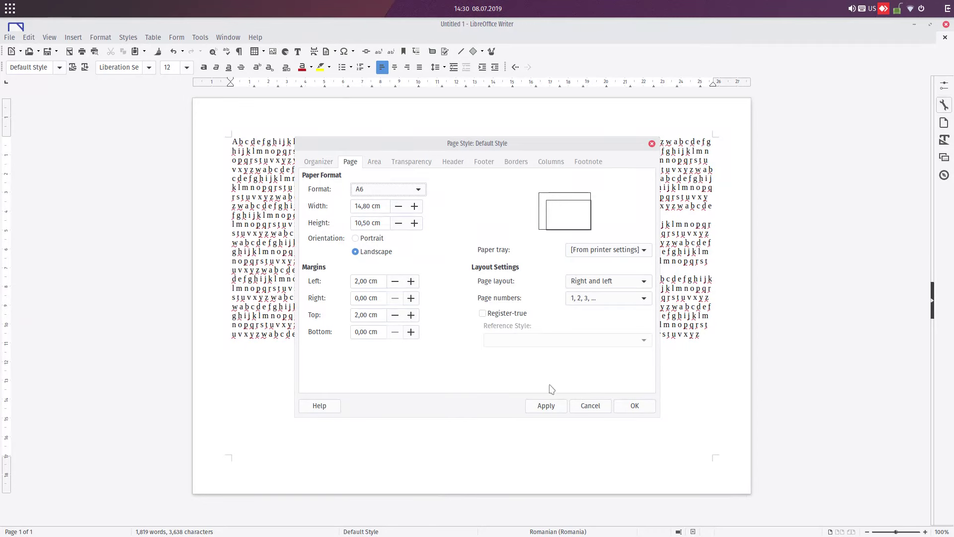
{"action": "left_click", "coordinate": [635, 405]}
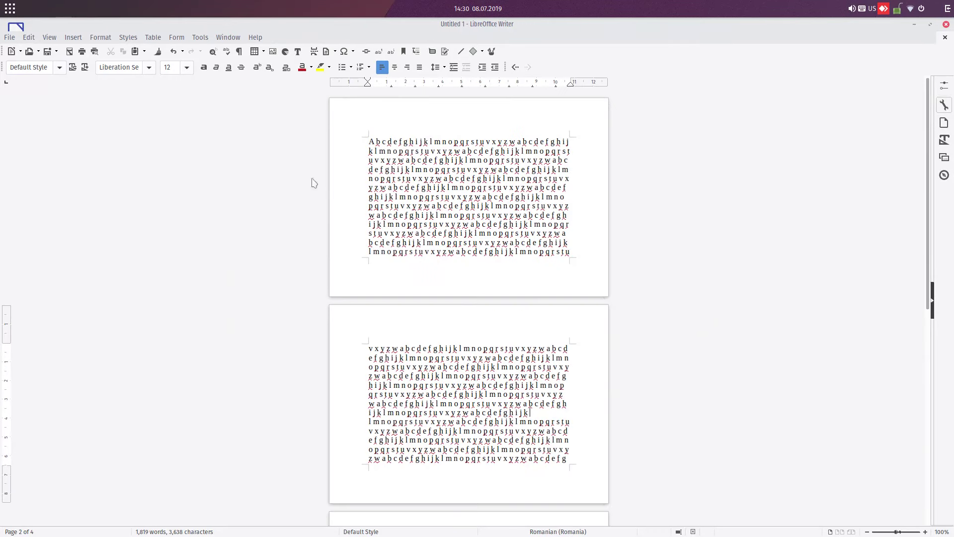
Set the A6 page orientation to portrait
{"action": "left_click", "coordinate": [100, 37]}
{"action": "left_click", "coordinate": [119, 181]}
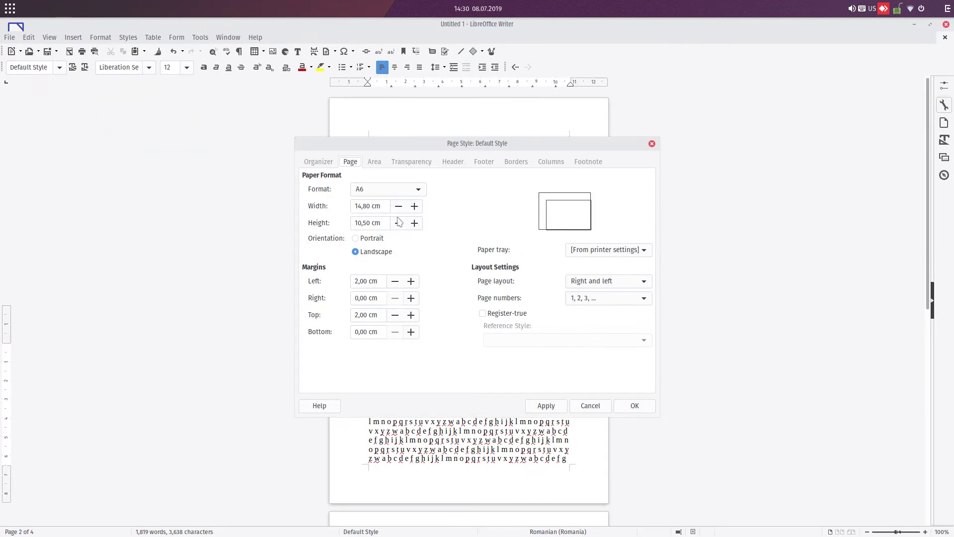
{"action": "left_click", "coordinate": [372, 238]}
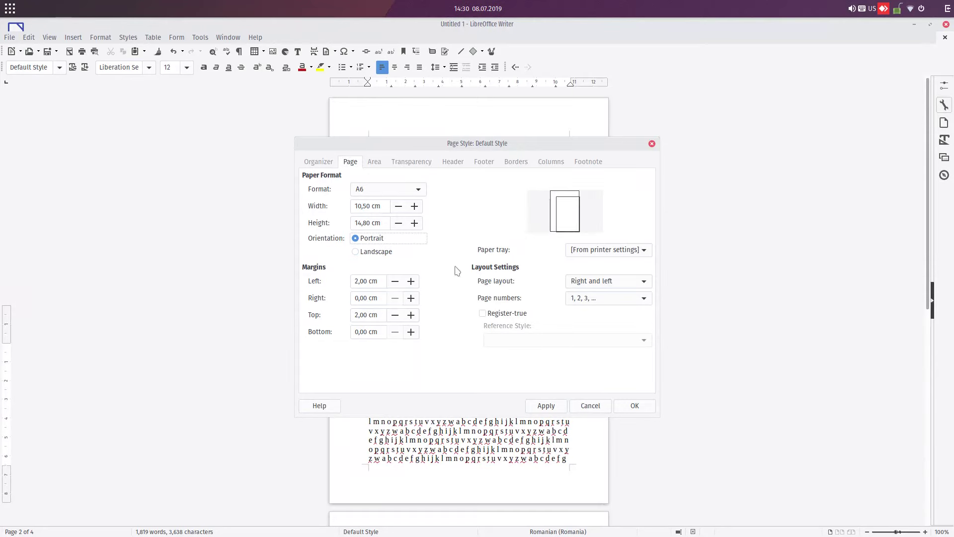
{"action": "left_click", "coordinate": [634, 405]}
Return the paper size to A4 portrait so the text fits one page
{"action": "left_click", "coordinate": [100, 37]}
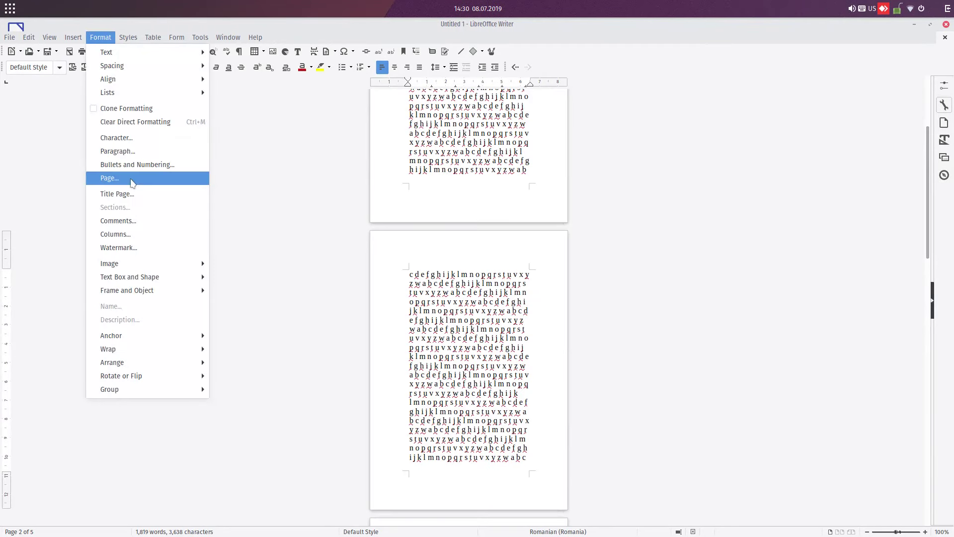
{"action": "left_click", "coordinate": [133, 181]}
{"action": "left_click", "coordinate": [366, 188]}
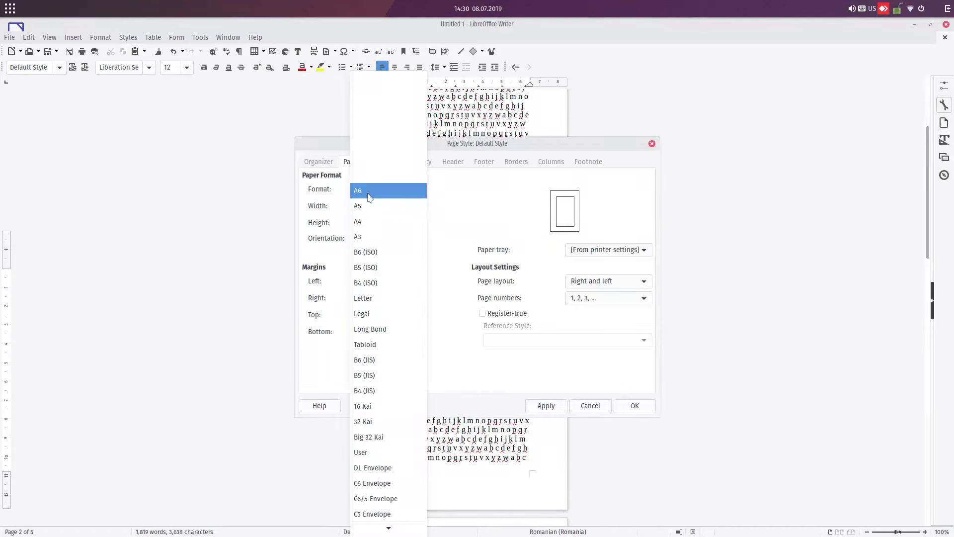
{"action": "left_click", "coordinate": [359, 221]}
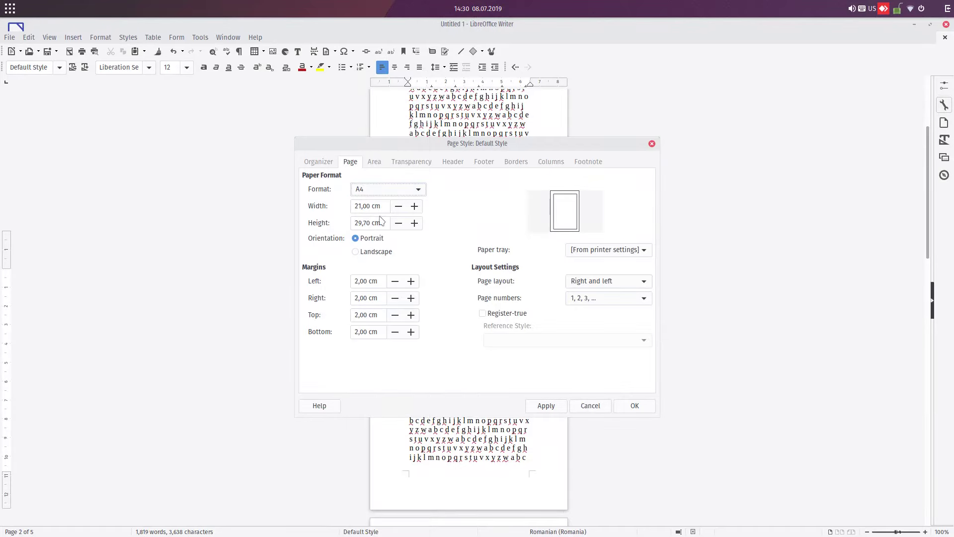
{"action": "left_click", "coordinate": [635, 405]}
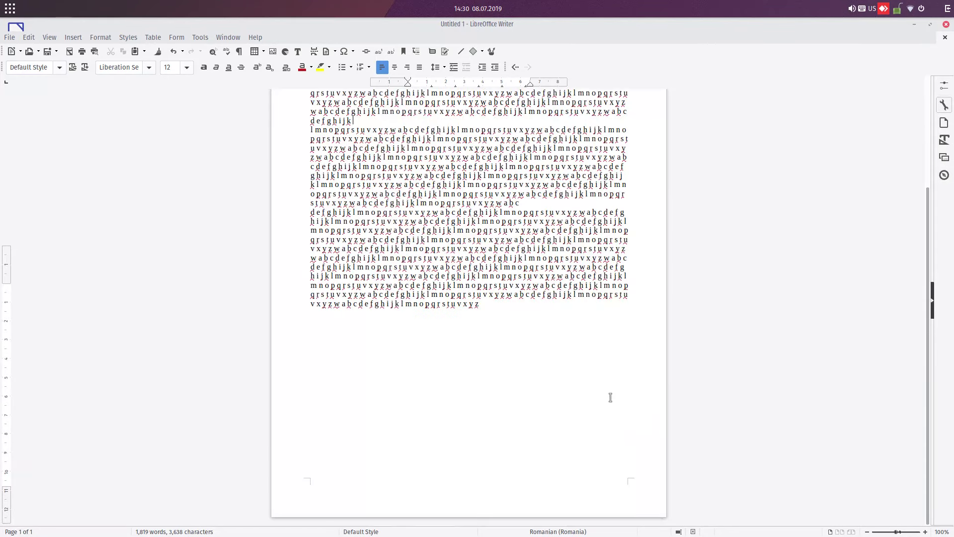
{"action": "scroll", "coordinate": [584, 370], "scroll_direction": "up", "scroll_amount": 3}
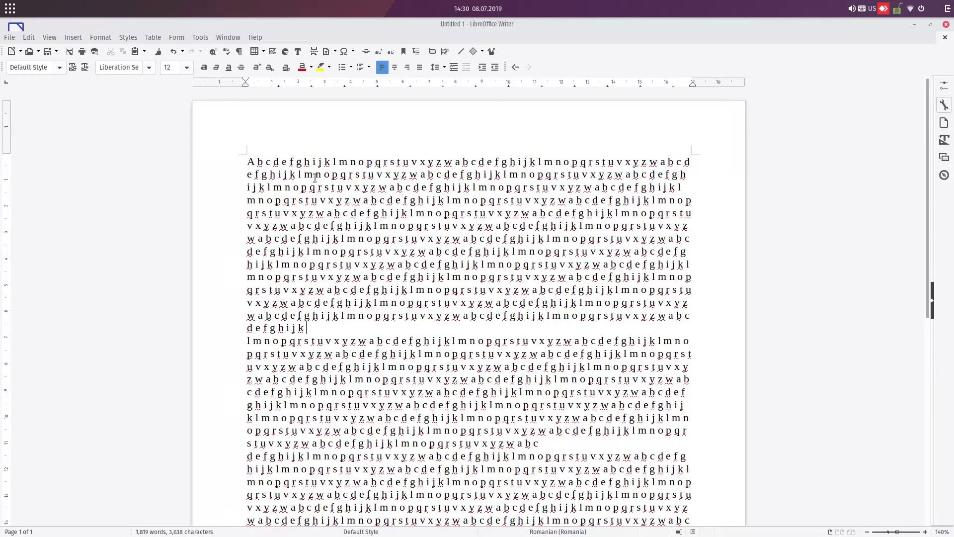
Fill the page background with a pale yellow solid colour on the Area tab
{"action": "left_click", "coordinate": [99, 36]}
{"action": "left_click", "coordinate": [109, 177]}
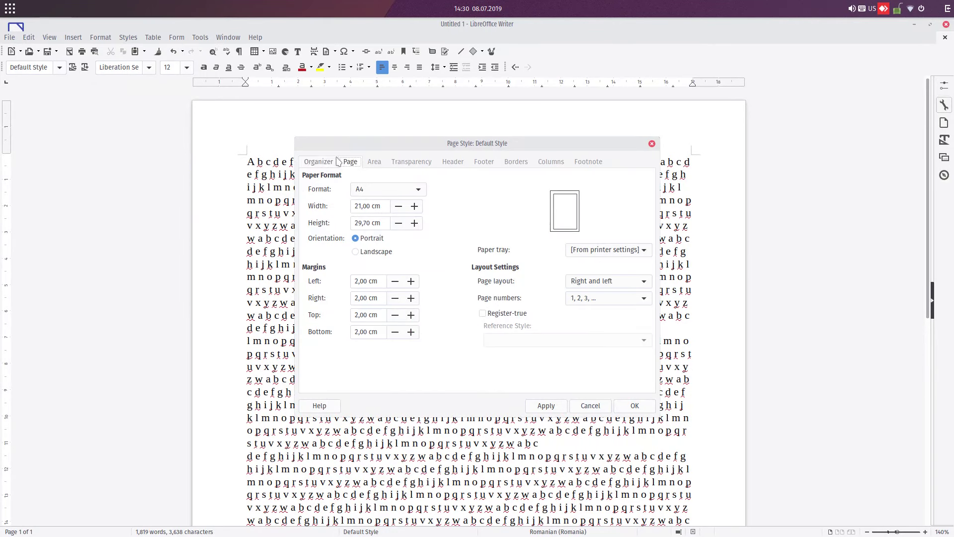
{"action": "left_click", "coordinate": [374, 161]}
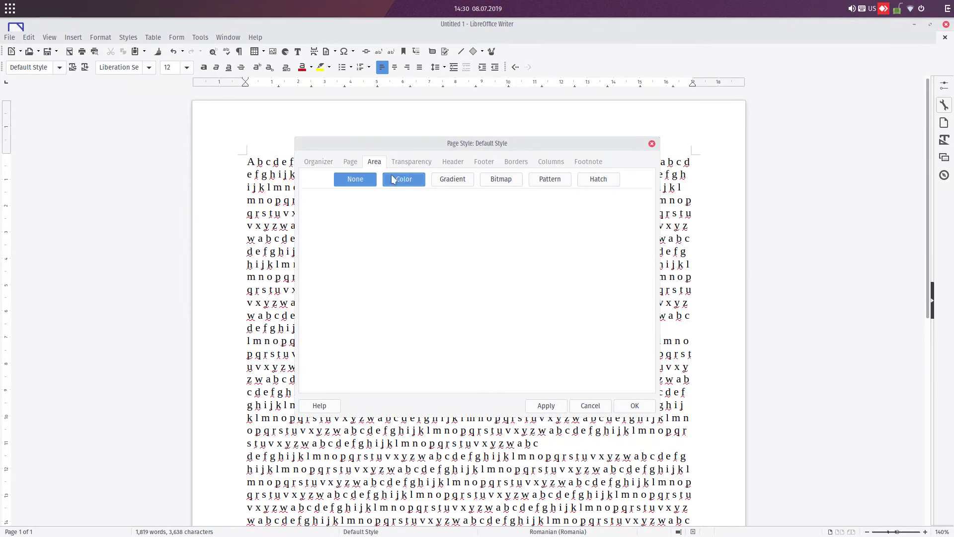
{"action": "left_click", "coordinate": [403, 179]}
{"action": "left_click", "coordinate": [319, 240]}
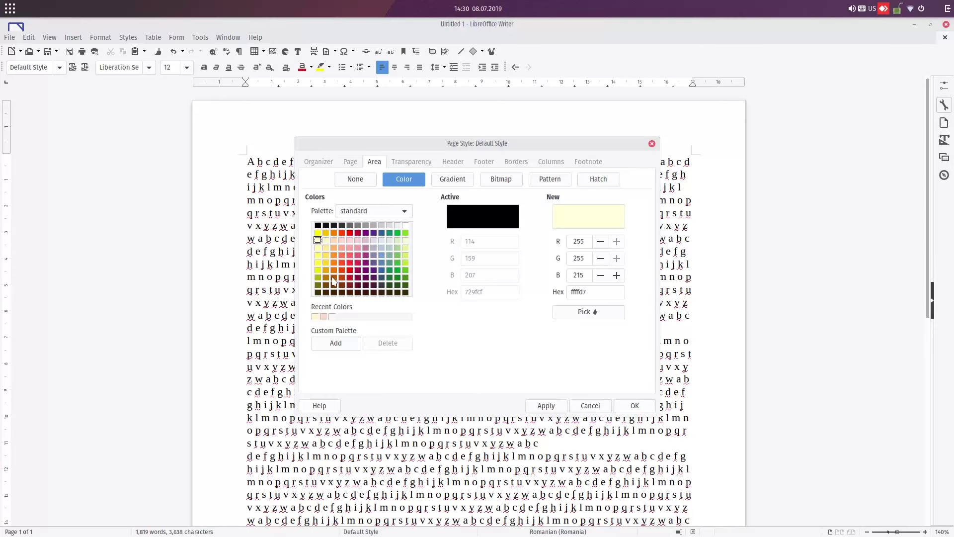
{"action": "left_click", "coordinate": [634, 405]}
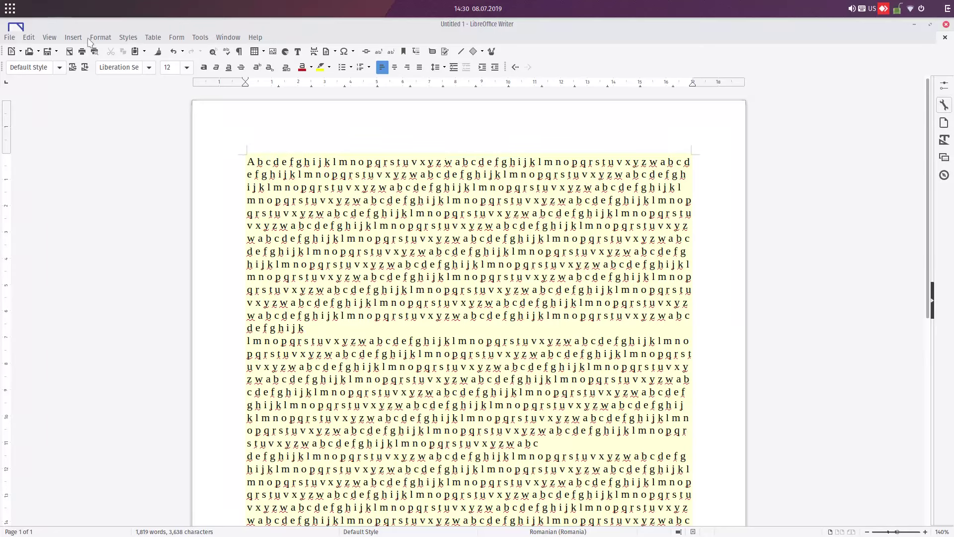
Keep the vertical ruler shown, trial-drag the top margin upward, then undo it
{"action": "left_click", "coordinate": [49, 38]}
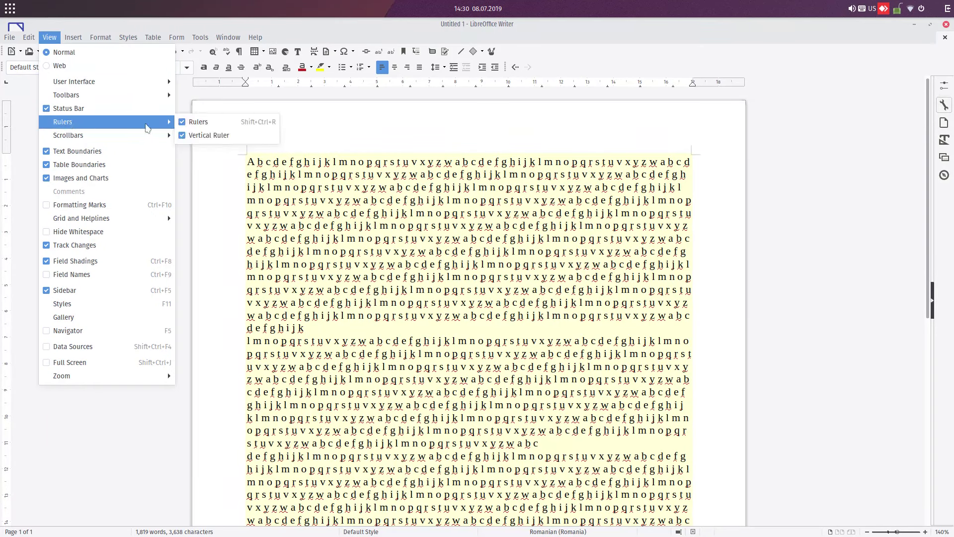
{"action": "mouse_move", "coordinate": [62, 122]}
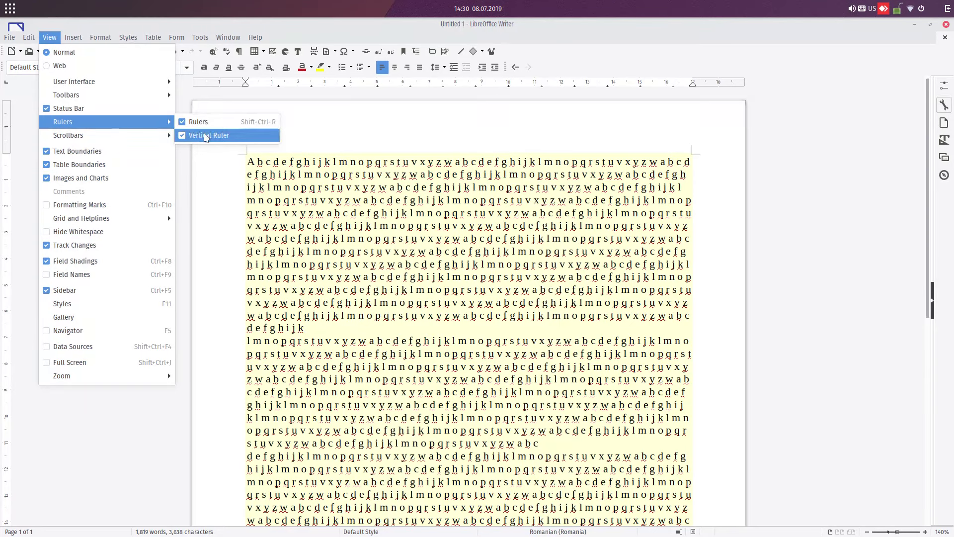
{"action": "left_click", "coordinate": [205, 156]}
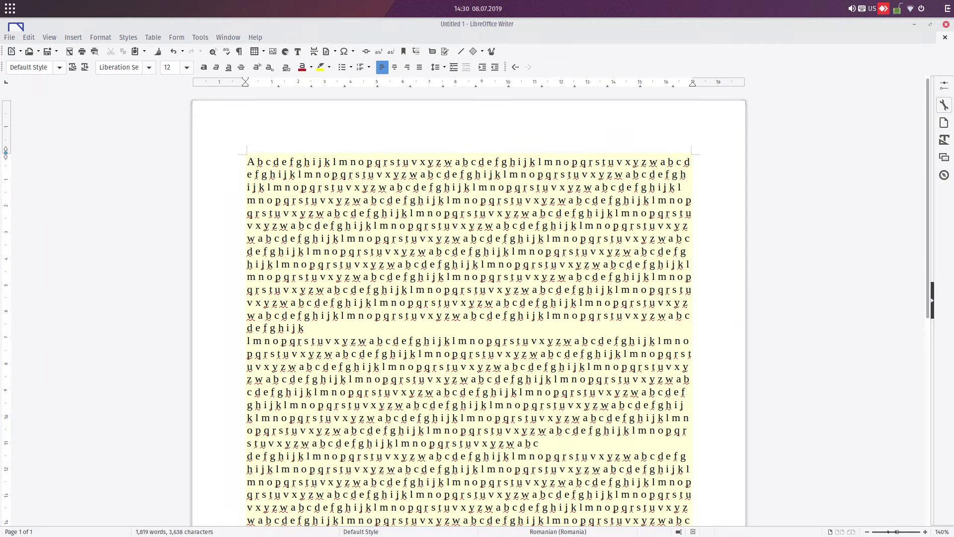
{"action": "left_click_drag", "start_coordinate": [5, 151], "coordinate": [5, 104]}
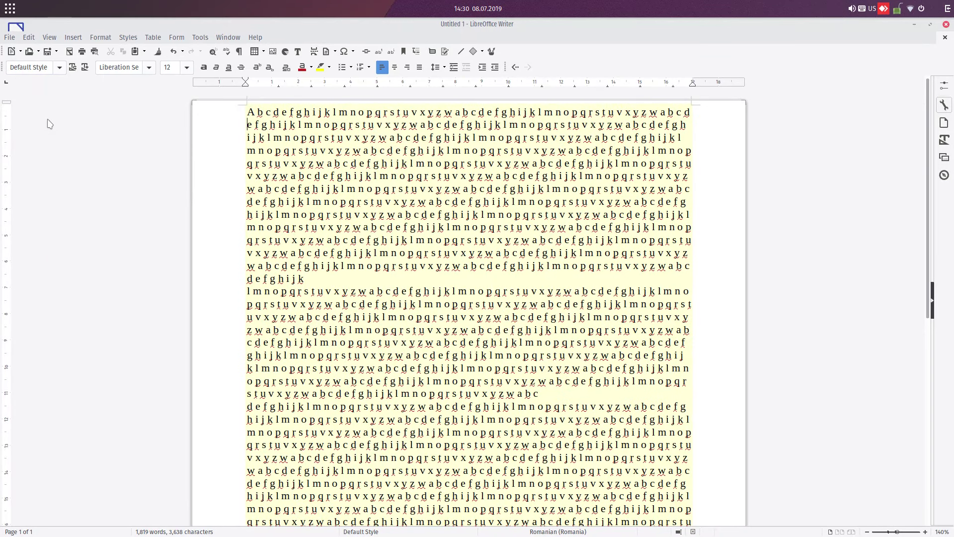
{"action": "key", "text": "ctrl+z"}
Set left, right, top and bottom margins to 0 cm, accepting the printable-range warning
{"action": "left_click", "coordinate": [100, 37]}
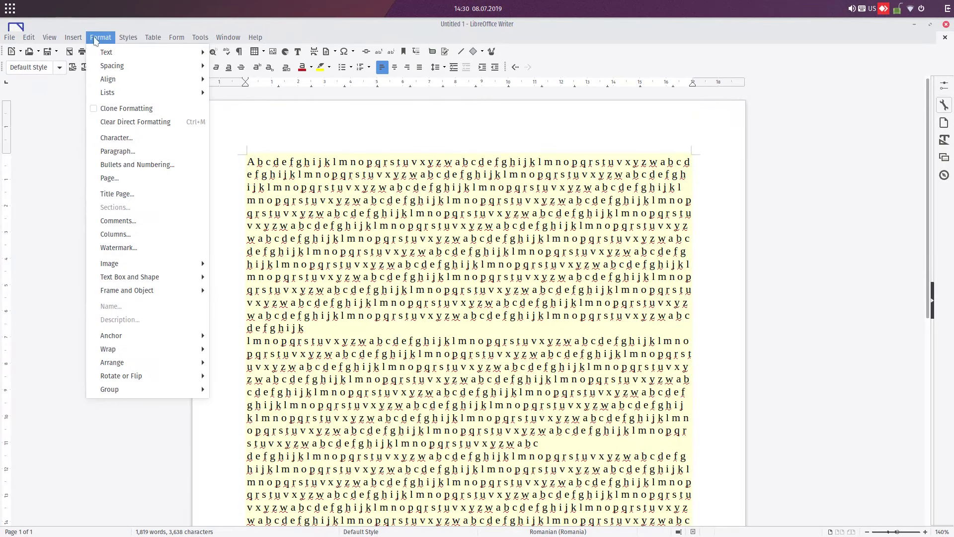
{"action": "left_click", "coordinate": [109, 177]}
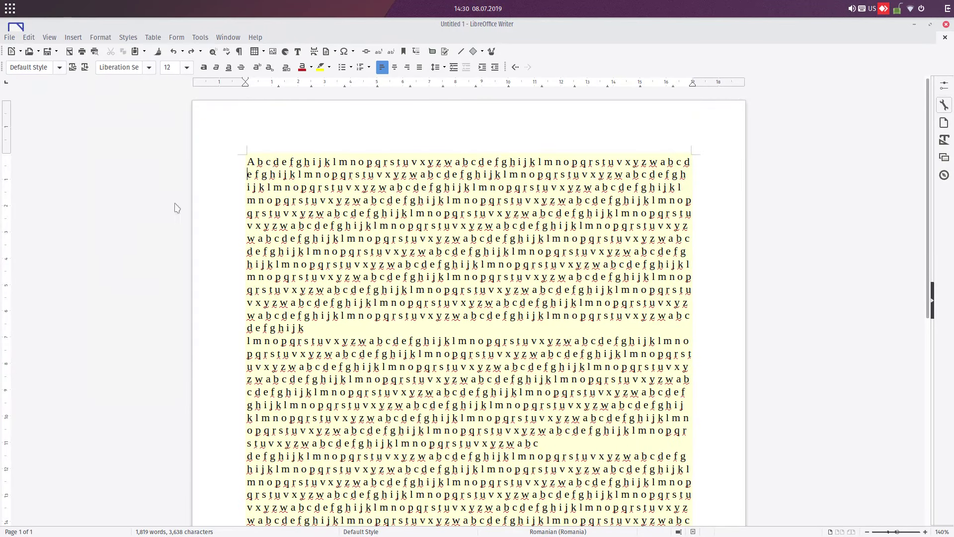
{"action": "left_click", "coordinate": [349, 161]}
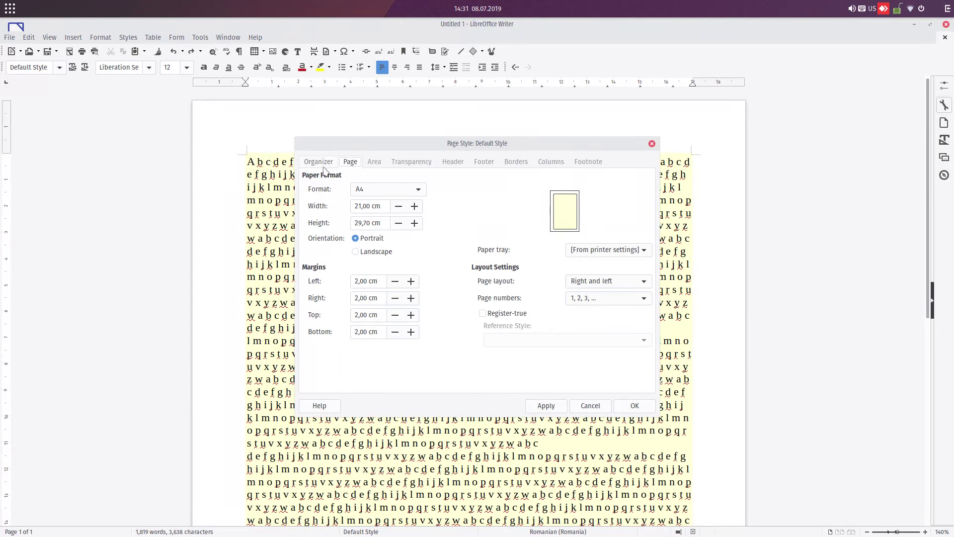
{"action": "left_click", "coordinate": [365, 281]}
{"action": "key", "text": "ctrl+a"}
{"action": "type", "text": "0"}
{"action": "key", "text": "Tab"}
{"action": "type", "text": "0\t0\t"}
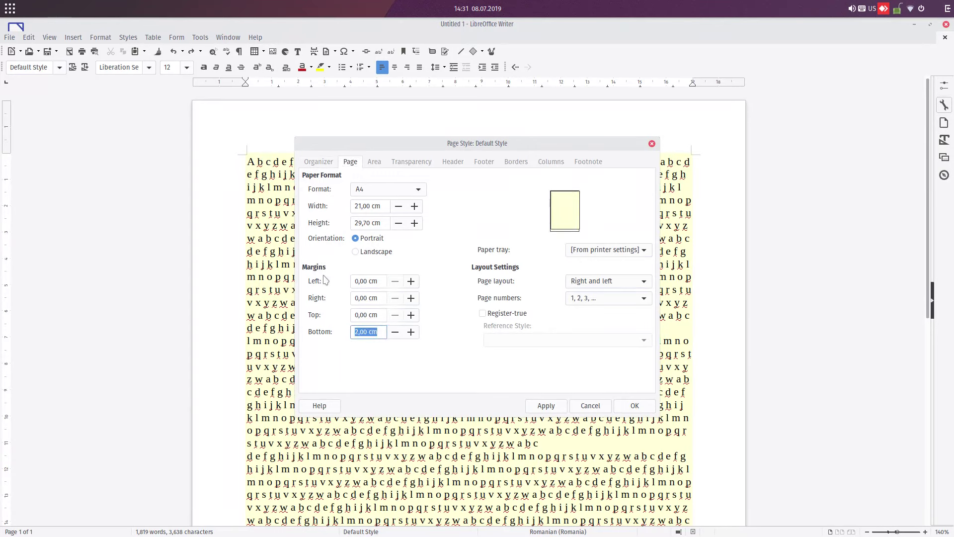
{"action": "type", "text": "0"}
{"action": "left_click", "coordinate": [620, 408]}
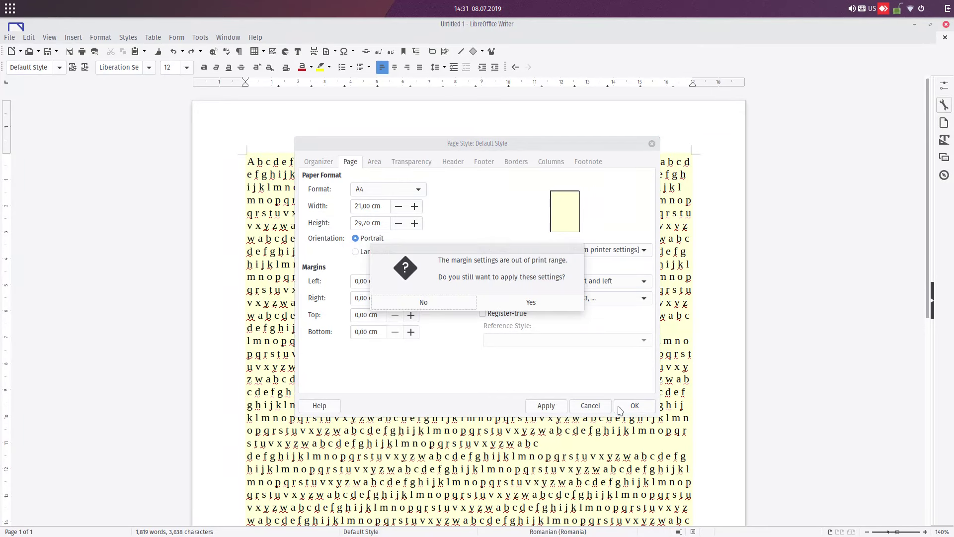
{"action": "left_click", "coordinate": [554, 307]}
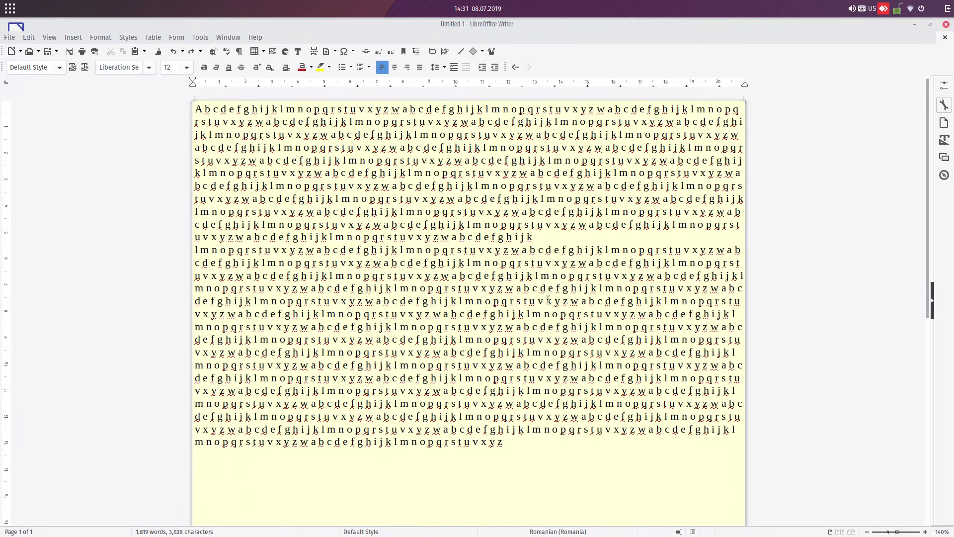
{"action": "scroll", "coordinate": [534, 331], "scroll_direction": "down", "scroll_amount": 5}
{"action": "scroll", "coordinate": [534, 331], "scroll_direction": "down", "scroll_amount": 3, "text": "ctrl"}
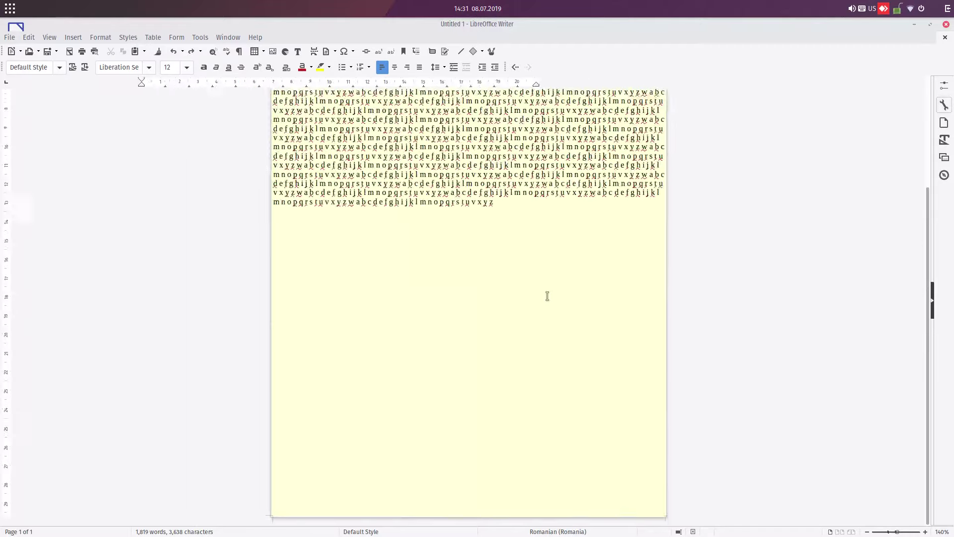
{"action": "scroll", "coordinate": [534, 330], "scroll_direction": "up", "scroll_amount": 2}
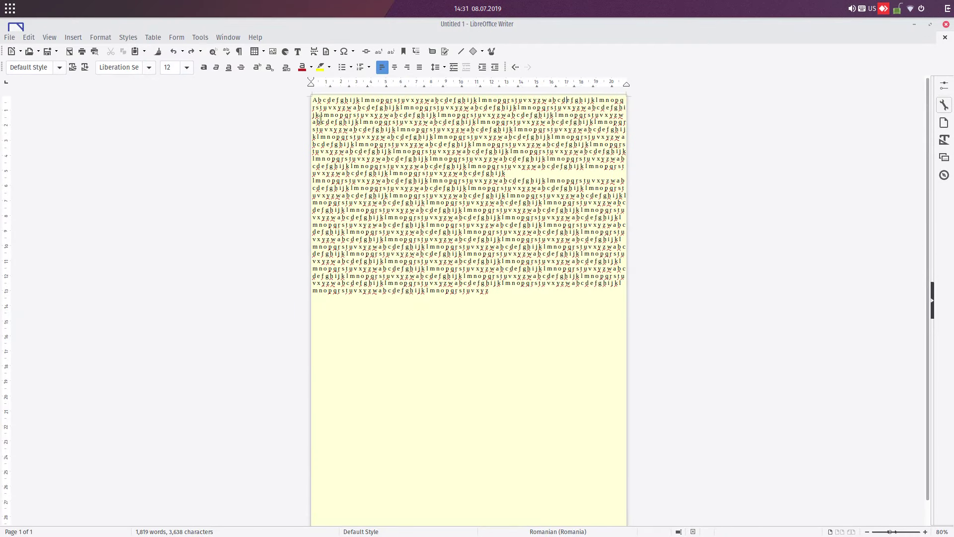
{"action": "scroll", "coordinate": [375, 217], "scroll_direction": "up", "scroll_amount": 3, "text": "ctrl"}
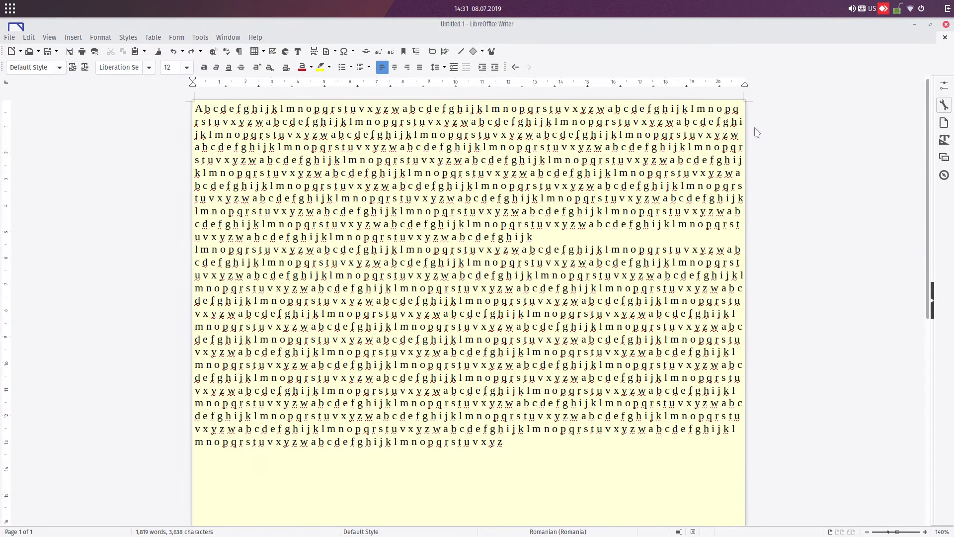
{"action": "scroll", "coordinate": [725, 240], "scroll_direction": "down", "scroll_amount": 5}
{"action": "scroll", "coordinate": [463, 478], "scroll_direction": "up", "scroll_amount": 5}
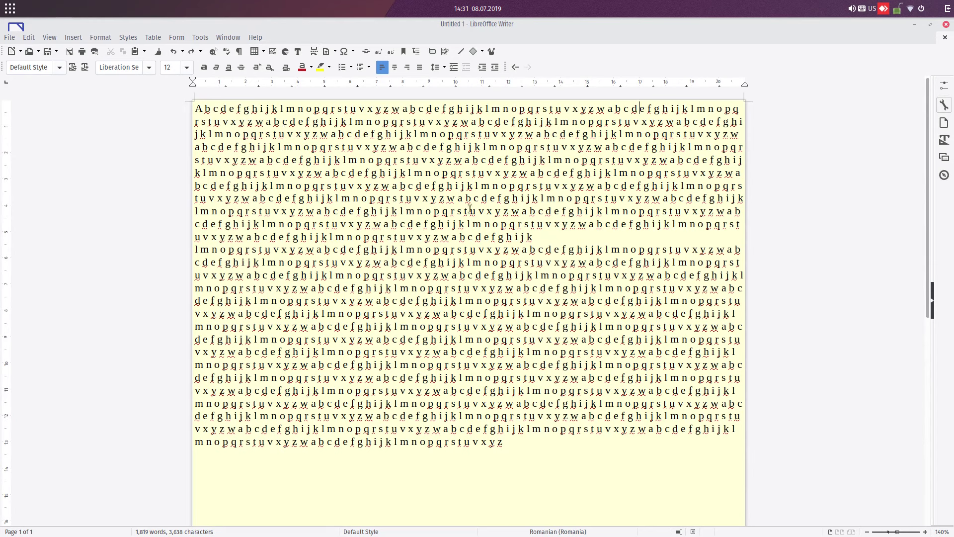
Give the first paragraph a 1 cm Before text and 3 cm After text indent
{"action": "left_click_drag", "start_coordinate": [536, 236], "coordinate": [195, 109]}
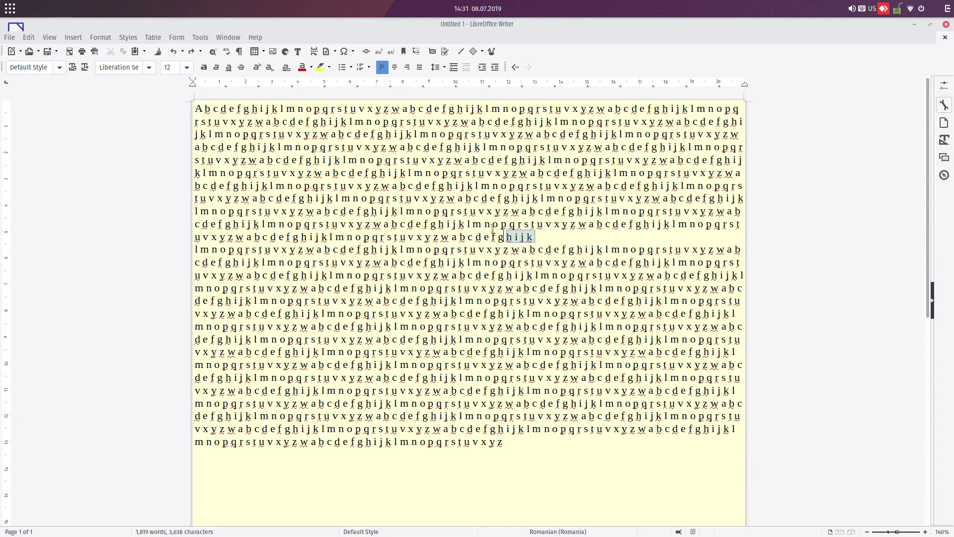
{"action": "right_click", "coordinate": [196, 108]}
{"action": "mouse_move", "coordinate": [225, 210]}
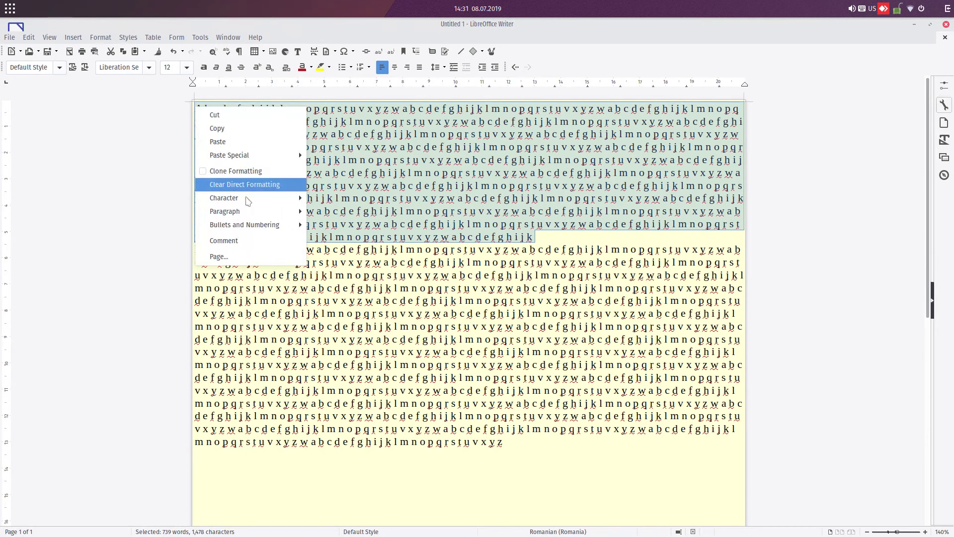
{"action": "left_click", "coordinate": [333, 212]}
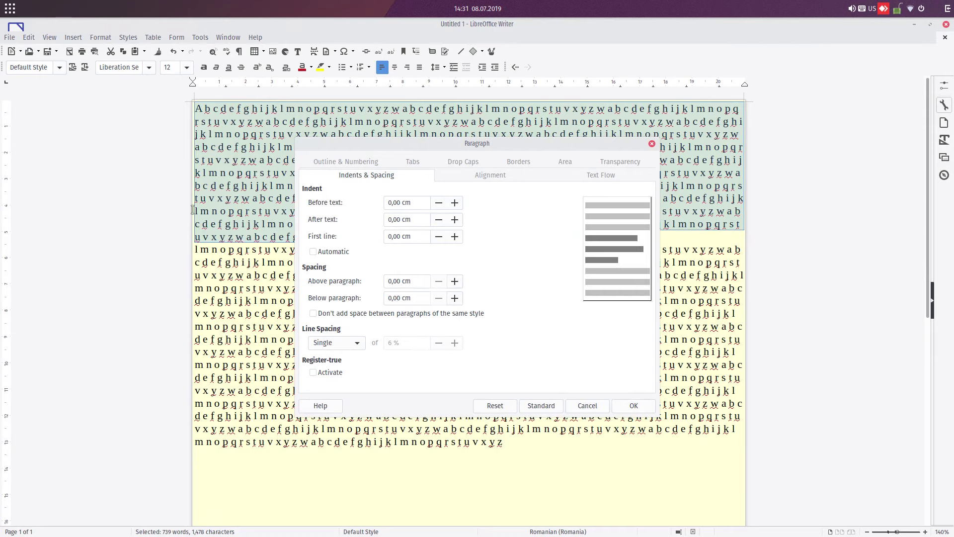
{"action": "double_click", "coordinate": [402, 202]}
{"action": "type", "text": "6"}
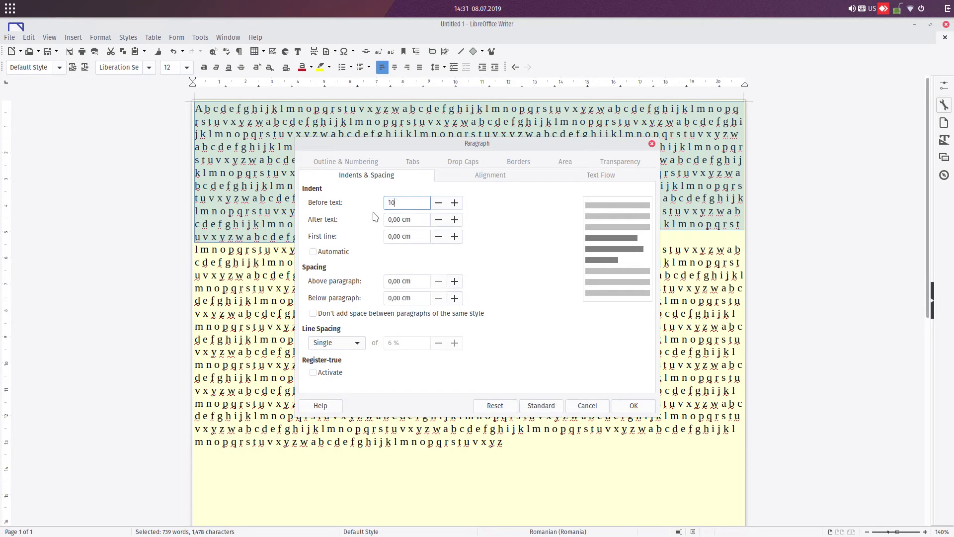
{"action": "key", "text": "ctrl+z"}
{"action": "type", "text": "1"}
{"action": "key", "text": "Tab"}
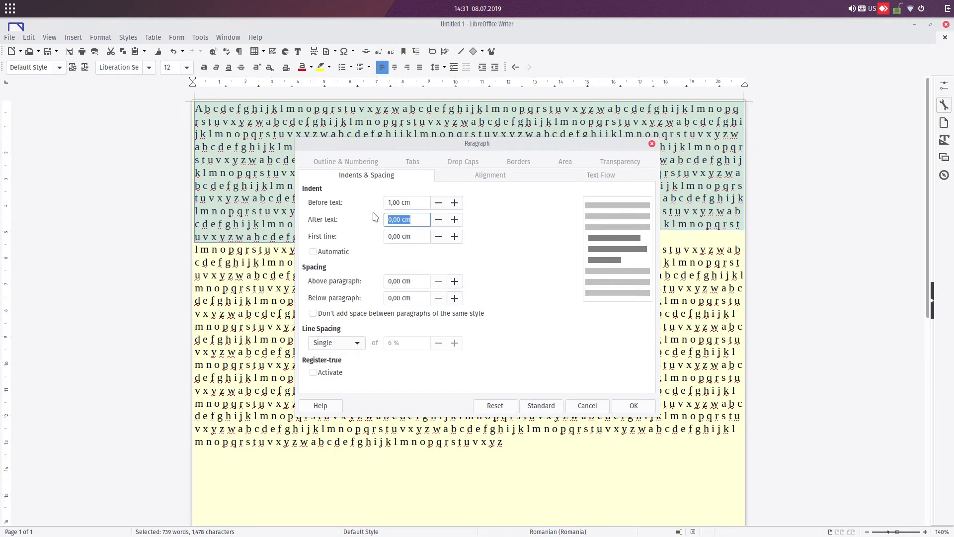
{"action": "type", "text": "2"}
{"action": "key", "text": "Tab"}
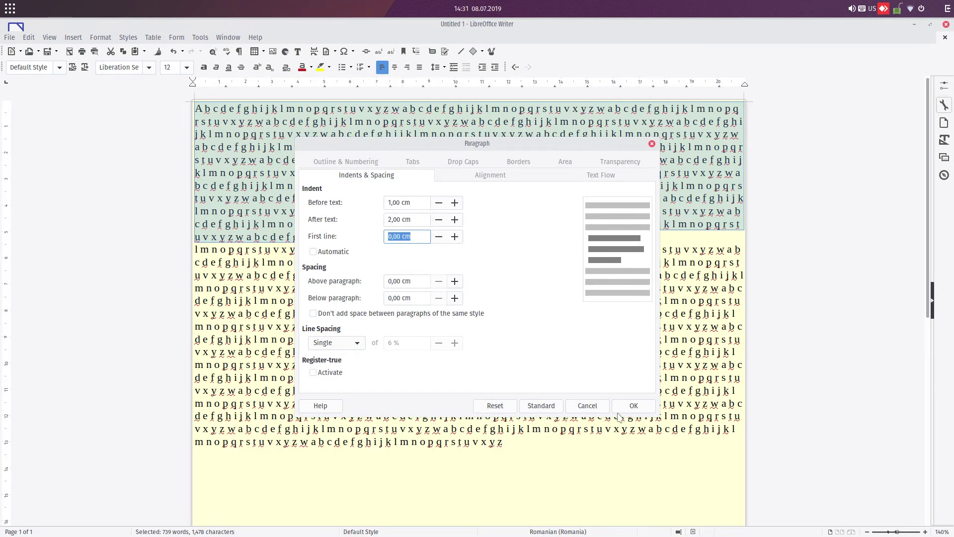
{"action": "left_click_drag", "start_coordinate": [412, 219], "coordinate": [379, 219]}
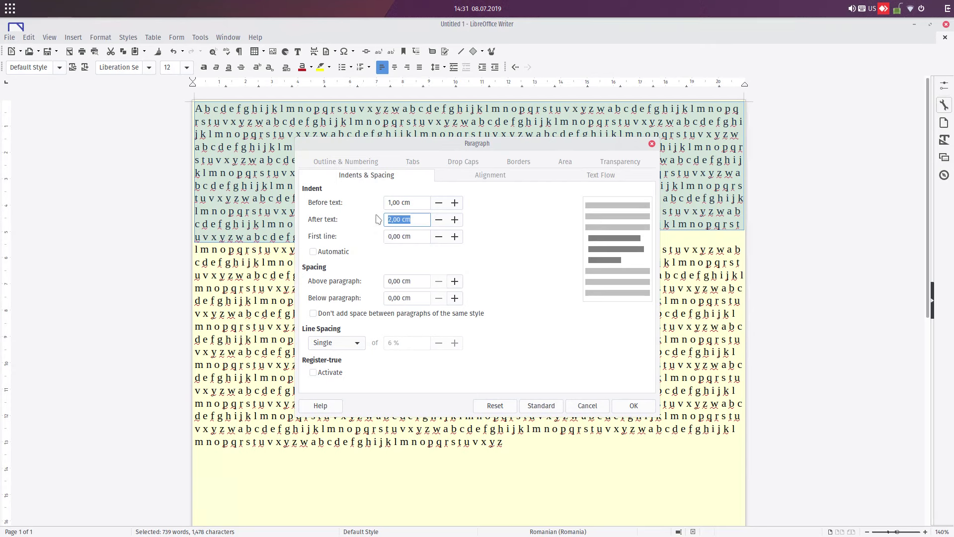
{"action": "type", "text": "3"}
{"action": "left_click", "coordinate": [634, 404]}
{"action": "left_click", "coordinate": [195, 113]}
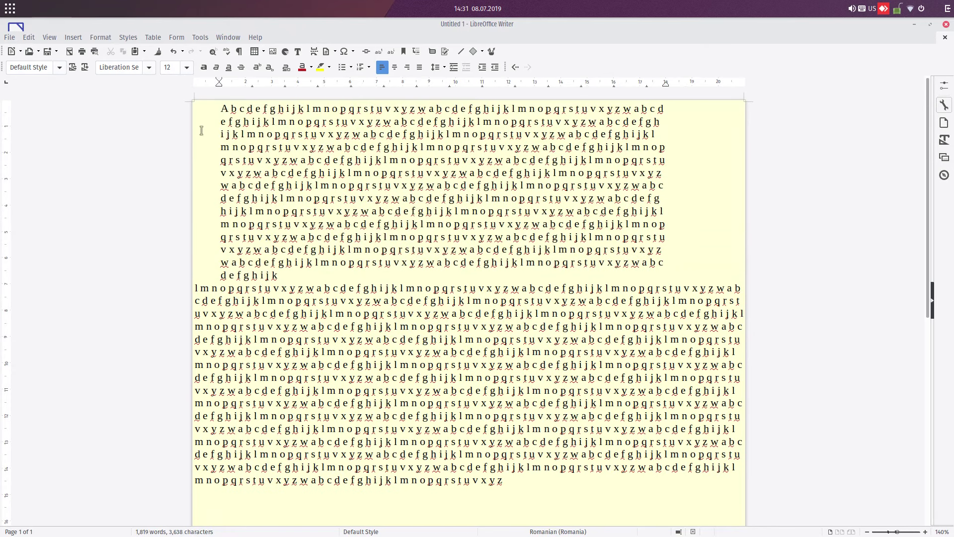
Justify the indented first paragraph
{"action": "left_click", "coordinate": [669, 160]}
{"action": "left_click_drag", "start_coordinate": [475, 111], "coordinate": [280, 275]}
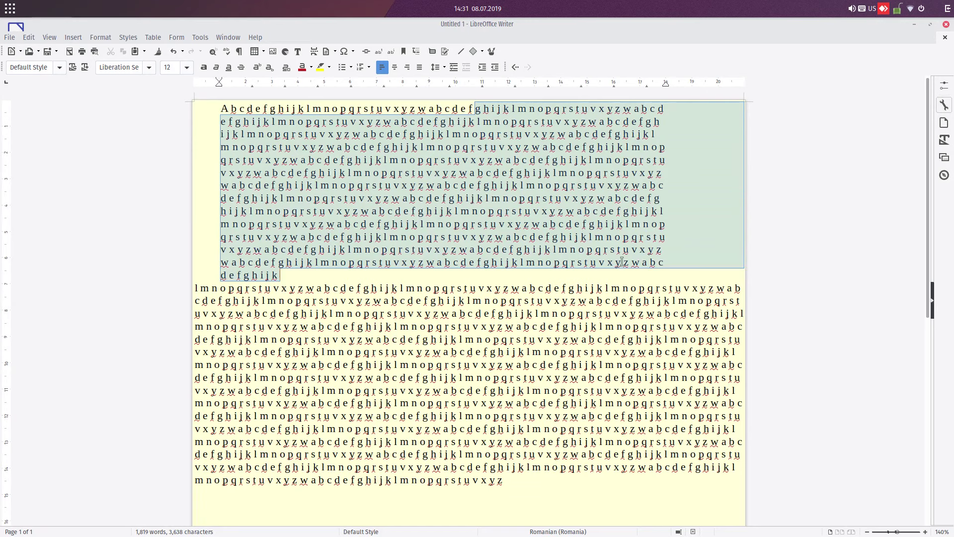
{"action": "left_click", "coordinate": [419, 67]}
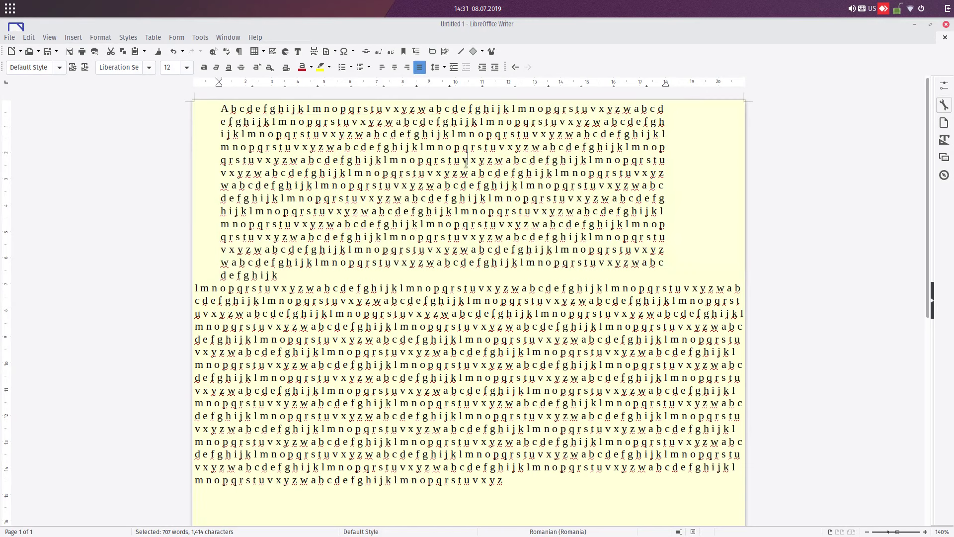
{"action": "left_click", "coordinate": [644, 240]}
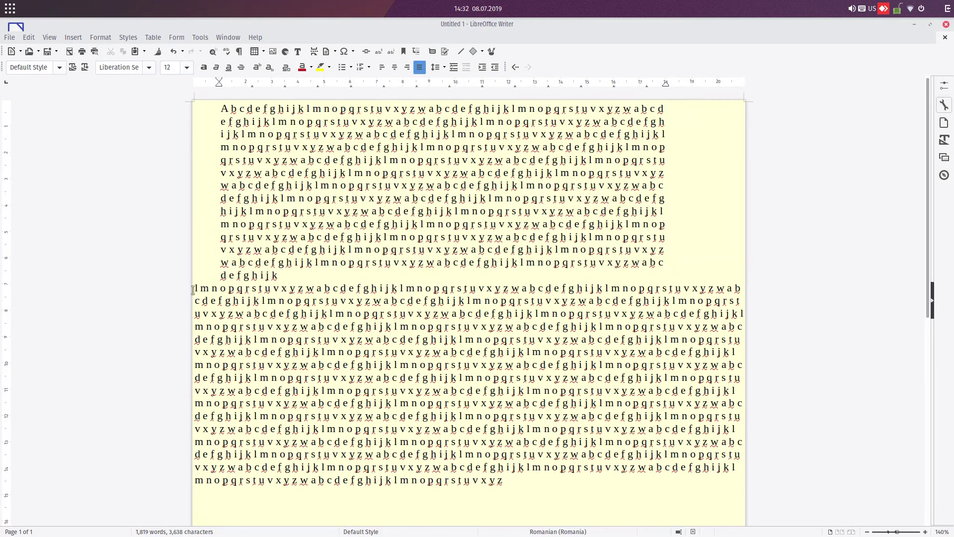
Justify the second paragraph too, then clear the selection
{"action": "left_click_drag", "start_coordinate": [195, 288], "coordinate": [643, 527]}
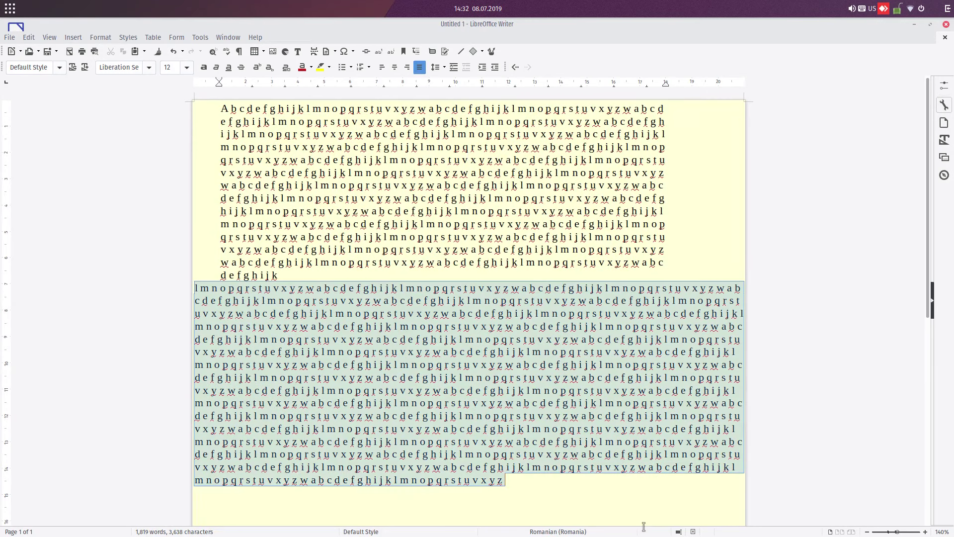
{"action": "left_click", "coordinate": [419, 67]}
{"action": "left_click", "coordinate": [437, 160]}
{"action": "left_click", "coordinate": [510, 194]}
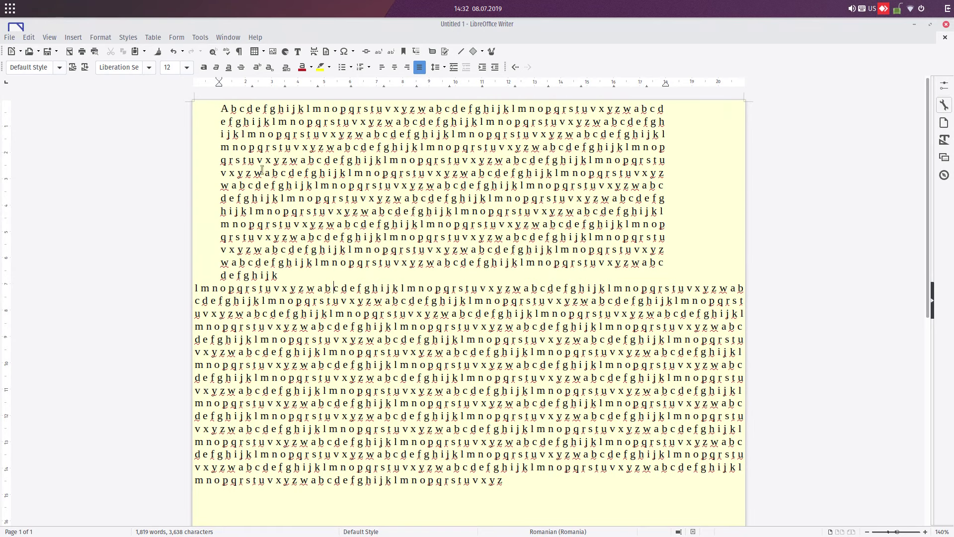
Give all selected paragraphs 0,10 cm spacing above and 0,40 cm below
{"action": "left_click_drag", "start_coordinate": [221, 108], "coordinate": [823, 494]}
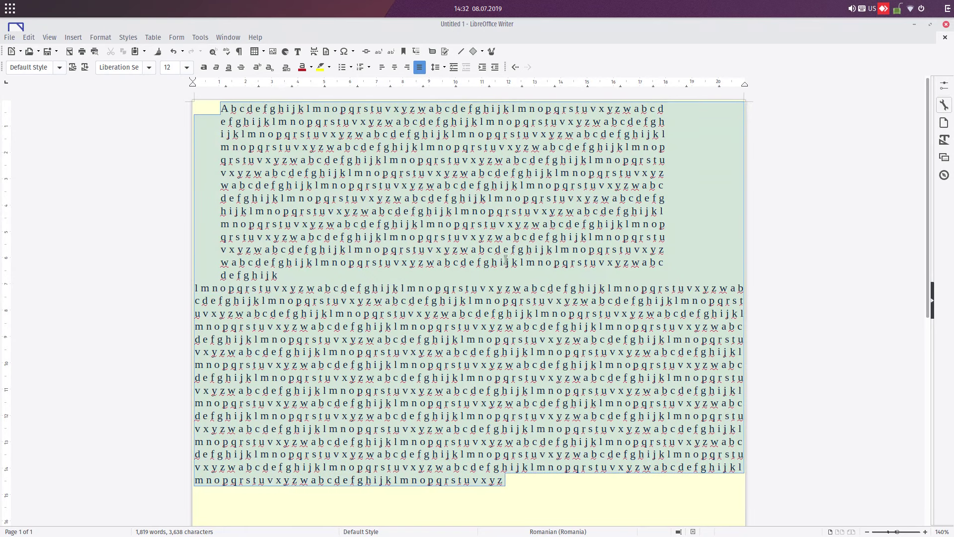
{"action": "right_click", "coordinate": [349, 138]}
{"action": "left_click", "coordinate": [491, 245]}
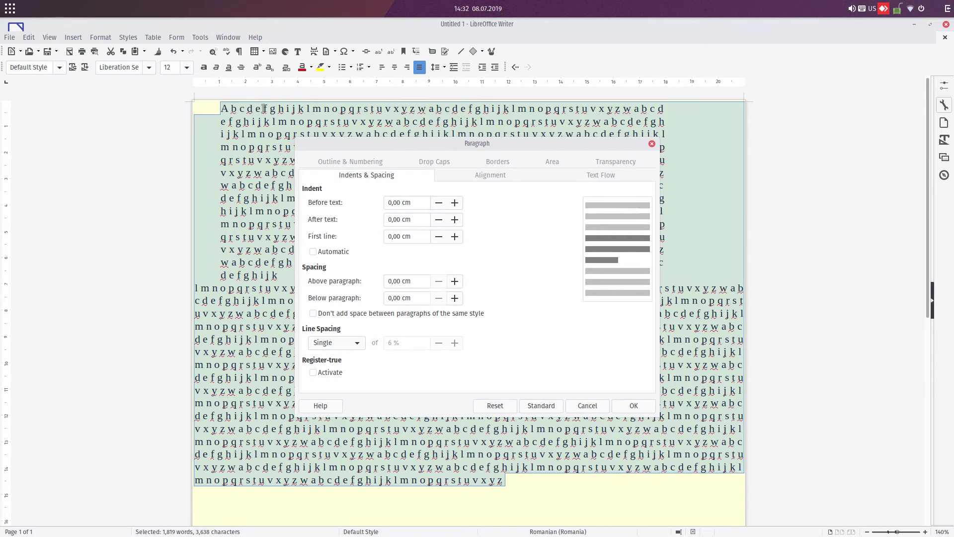
{"action": "left_click", "coordinate": [454, 281]}
{"action": "left_click", "coordinate": [456, 298]}
{"action": "left_click", "coordinate": [620, 409]}
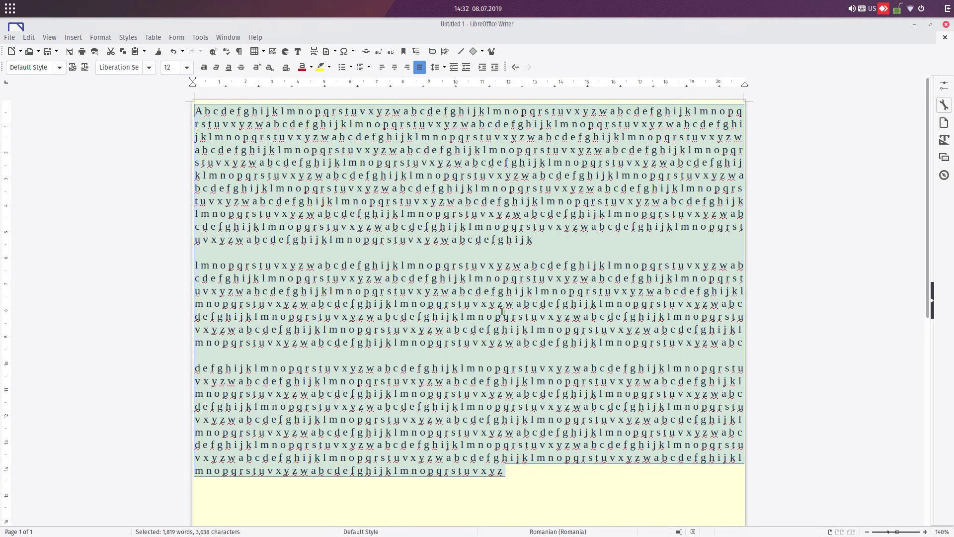
{"action": "left_click", "coordinate": [583, 299]}
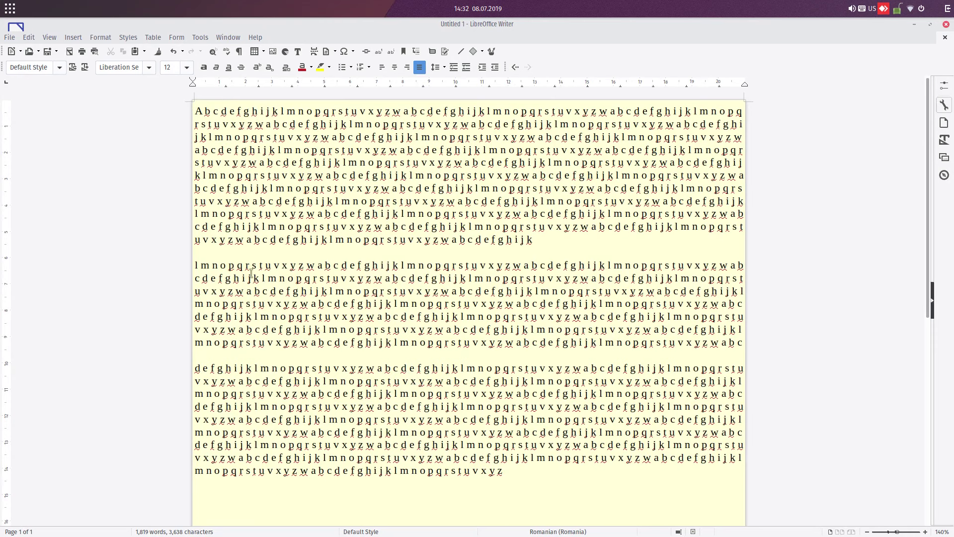
Select all the text and raise every paragraph's first-line indent to 2,00 cm
{"action": "left_click", "coordinate": [234, 266]}
{"action": "left_click_drag", "start_coordinate": [515, 471], "coordinate": [196, 111]}
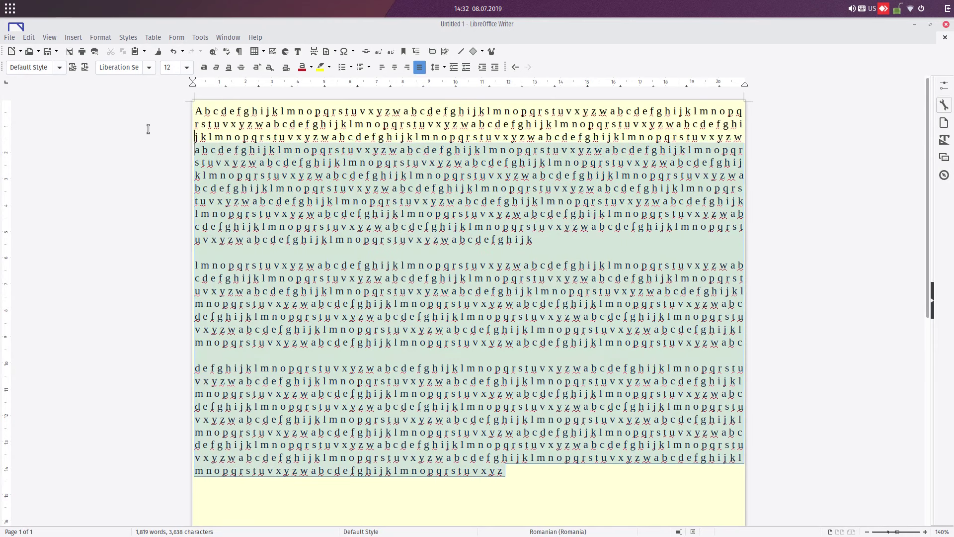
{"action": "right_click", "coordinate": [206, 111]}
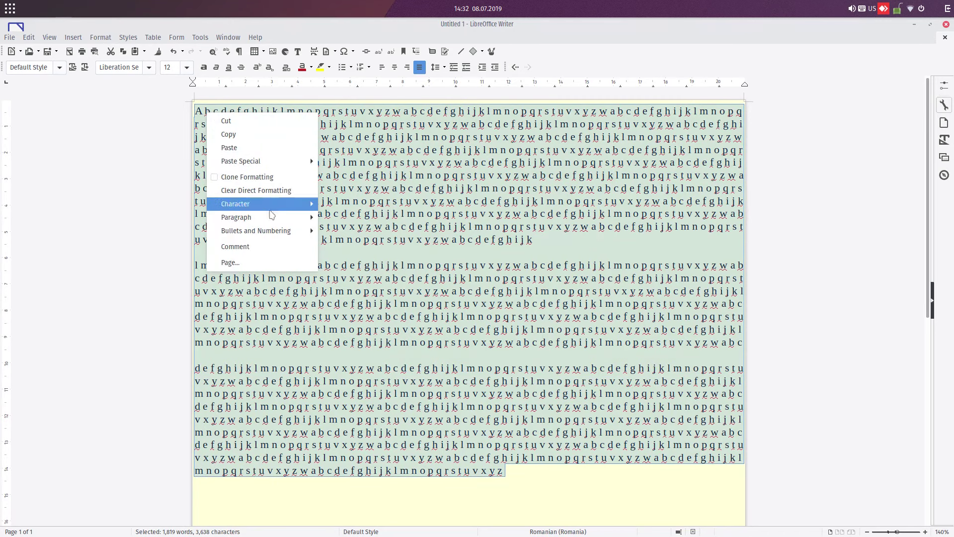
{"action": "left_click", "coordinate": [331, 226]}
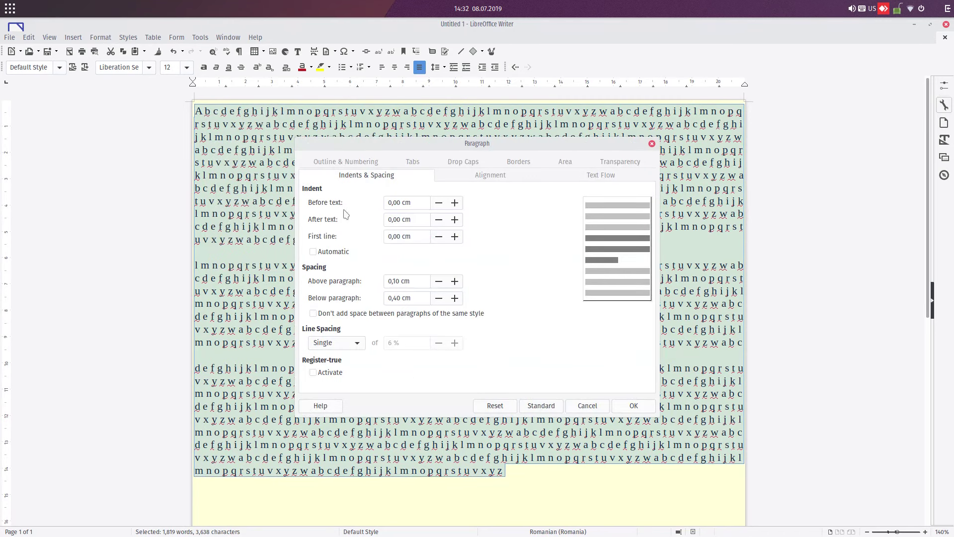
{"action": "left_click", "coordinate": [454, 236]}
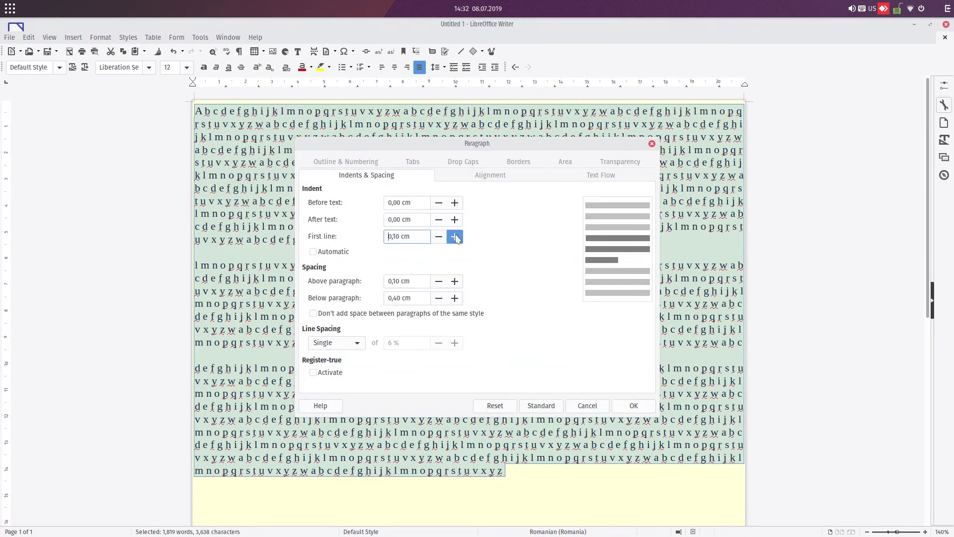
{"action": "double_click", "coordinate": [455, 236]}
{"action": "double_click", "coordinate": [454, 236]}
{"action": "double_click", "coordinate": [454, 237]}
{"action": "left_click", "coordinate": [454, 236]}
{"action": "left_click", "coordinate": [634, 406]}
{"action": "left_click", "coordinate": [458, 292]}
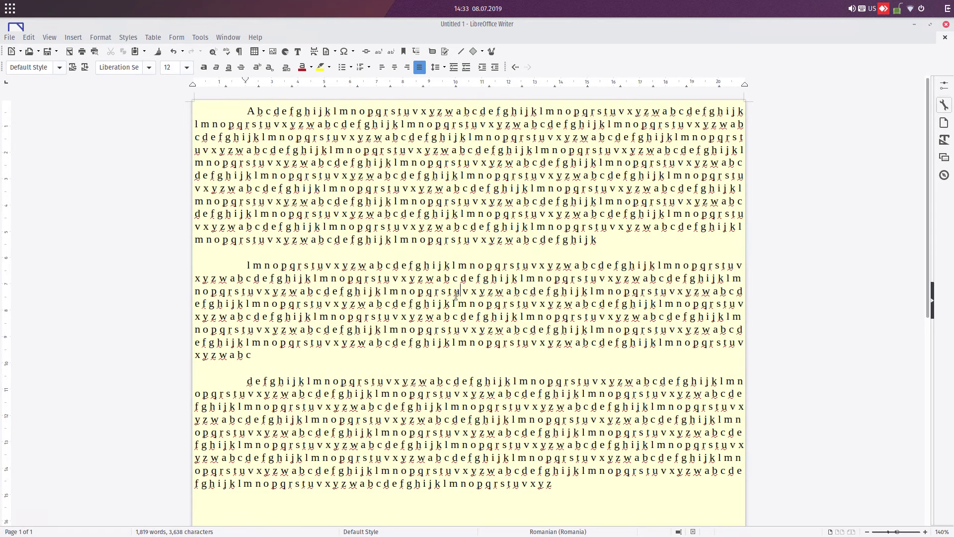
Give all selected paragraphs 1.15 Lines spacing and 0,20 cm space below
{"action": "key", "text": "ctrl+a"}
{"action": "right_click", "coordinate": [363, 206]}
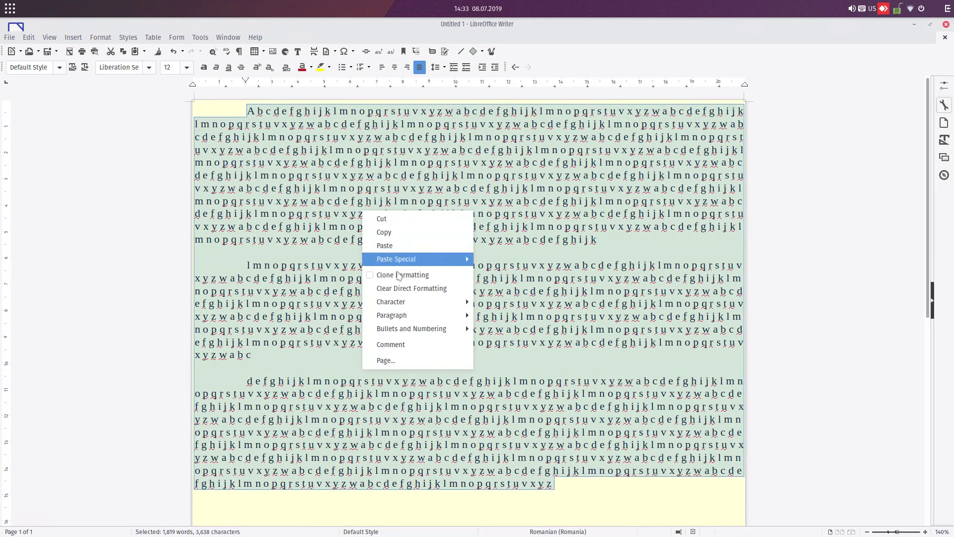
{"action": "mouse_move", "coordinate": [392, 314]}
{"action": "left_click", "coordinate": [492, 314]}
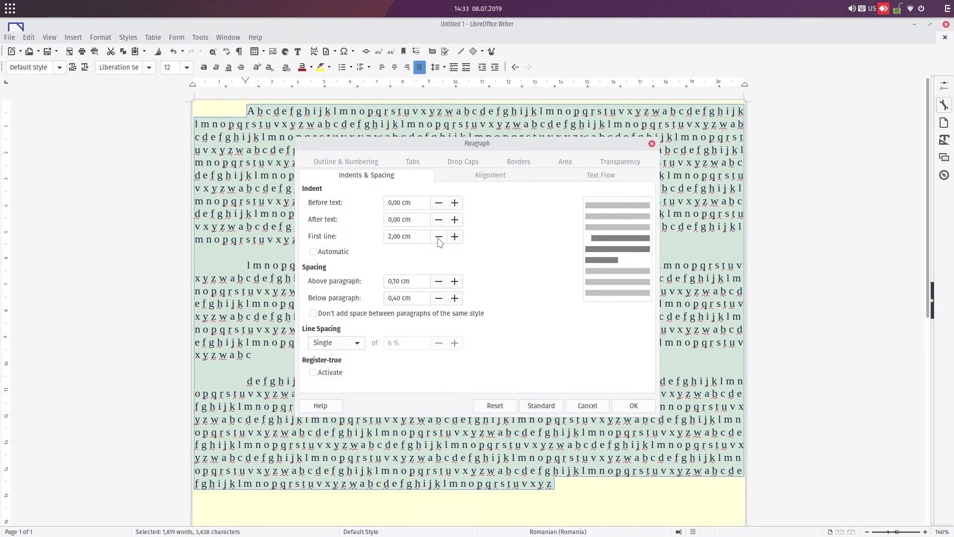
{"action": "left_click", "coordinate": [439, 299]}
{"action": "left_click", "coordinate": [345, 344]}
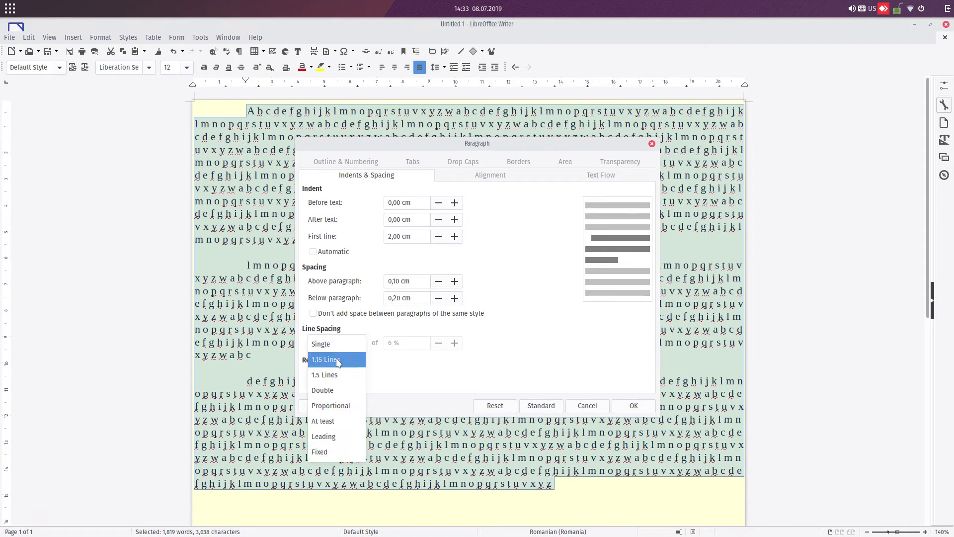
{"action": "left_click", "coordinate": [338, 359]}
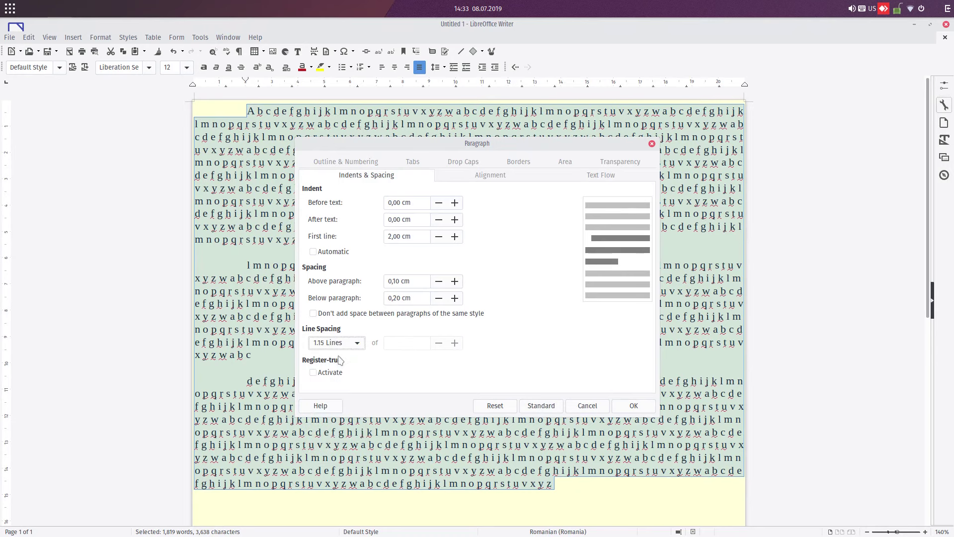
Confirm the updated paragraph settings and deselect the text to review the page
{"action": "left_click", "coordinate": [634, 405]}
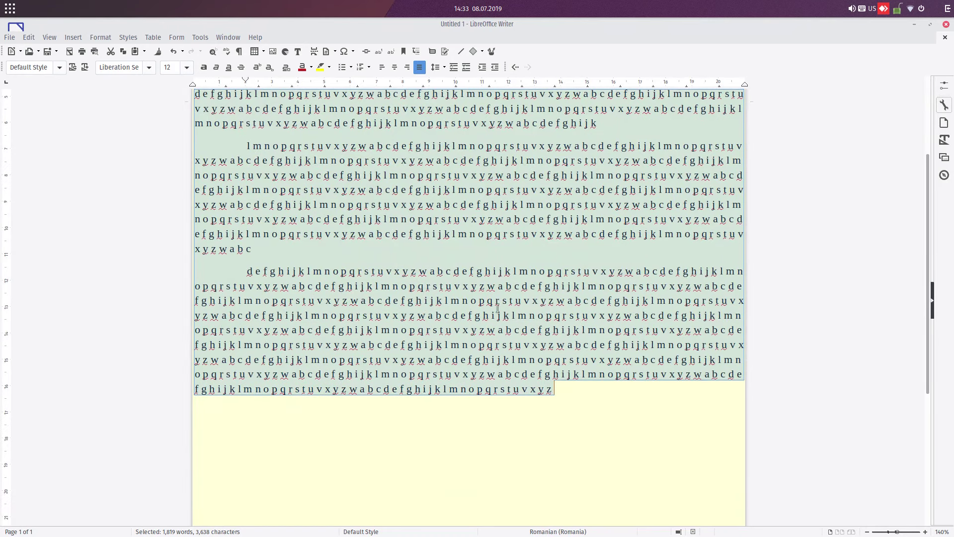
{"action": "scroll", "coordinate": [498, 307], "scroll_direction": "down", "scroll_amount": 3}
{"action": "scroll", "coordinate": [498, 307], "scroll_direction": "up", "scroll_amount": 6}
{"action": "scroll", "coordinate": [498, 308], "scroll_direction": "down", "scroll_amount": 5}
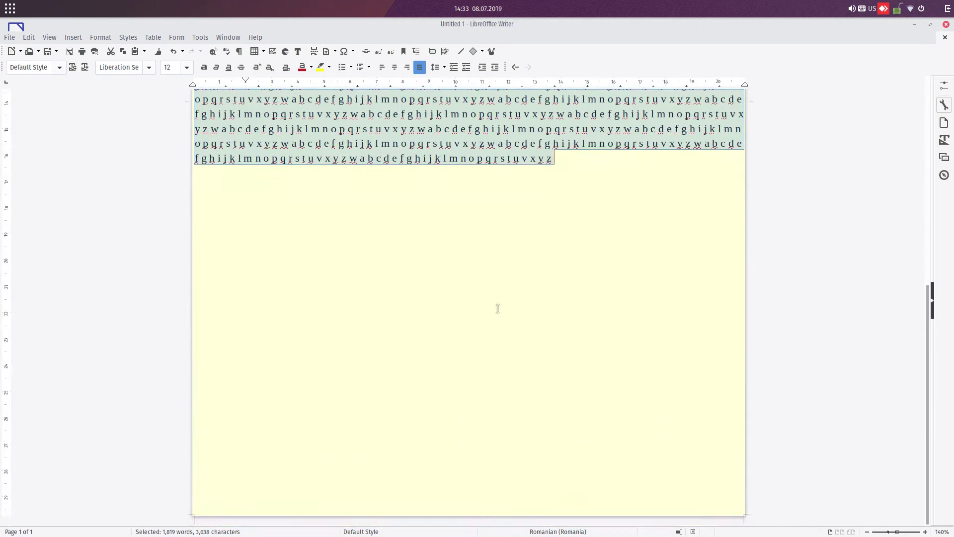
{"action": "scroll", "coordinate": [498, 307], "scroll_direction": "down", "scroll_amount": 3, "text": "ctrl"}
{"action": "scroll", "coordinate": [498, 307], "scroll_direction": "up", "scroll_amount": 2, "text": "ctrl"}
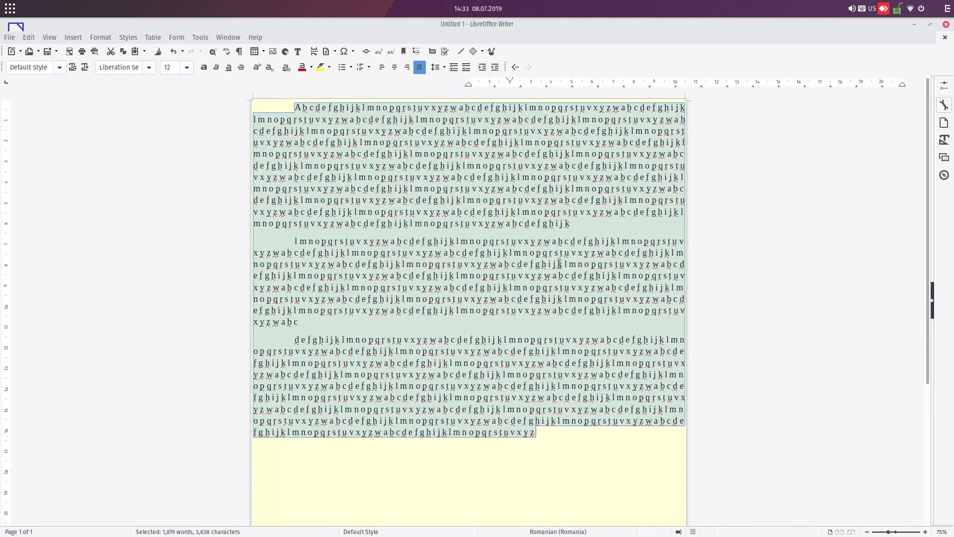
{"action": "scroll", "coordinate": [498, 307], "scroll_direction": "up", "scroll_amount": 1, "text": "ctrl"}
{"action": "left_click", "coordinate": [557, 224]}
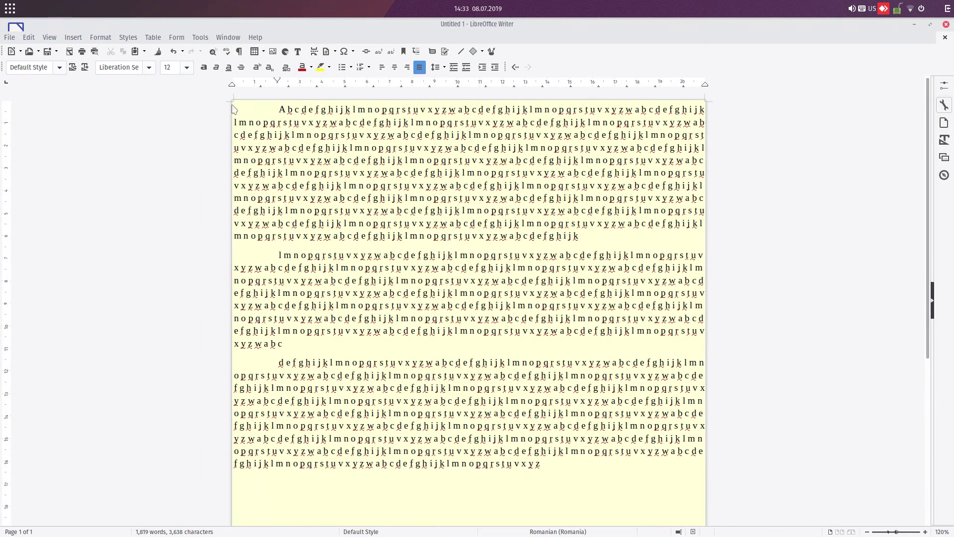
Export the document as PDF, with PDF as submit format, into the Video folder
{"action": "left_click", "coordinate": [10, 38]}
{"action": "mouse_move", "coordinate": [30, 263]}
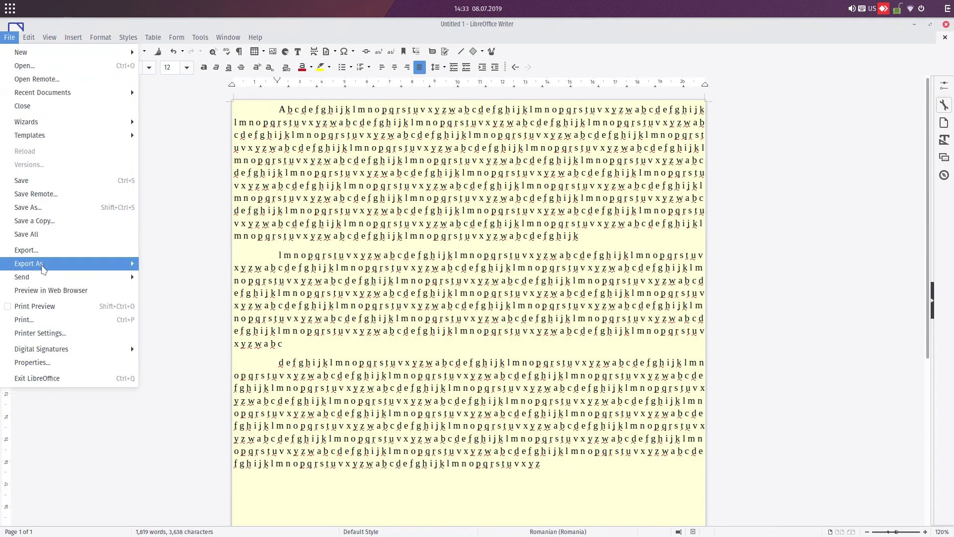
{"action": "left_click", "coordinate": [158, 266]}
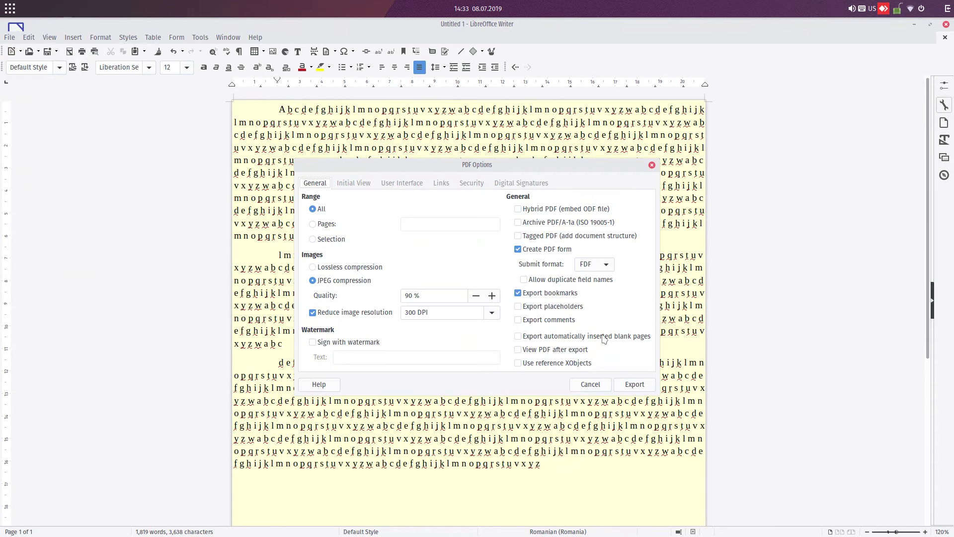
{"action": "left_click", "coordinate": [600, 265]}
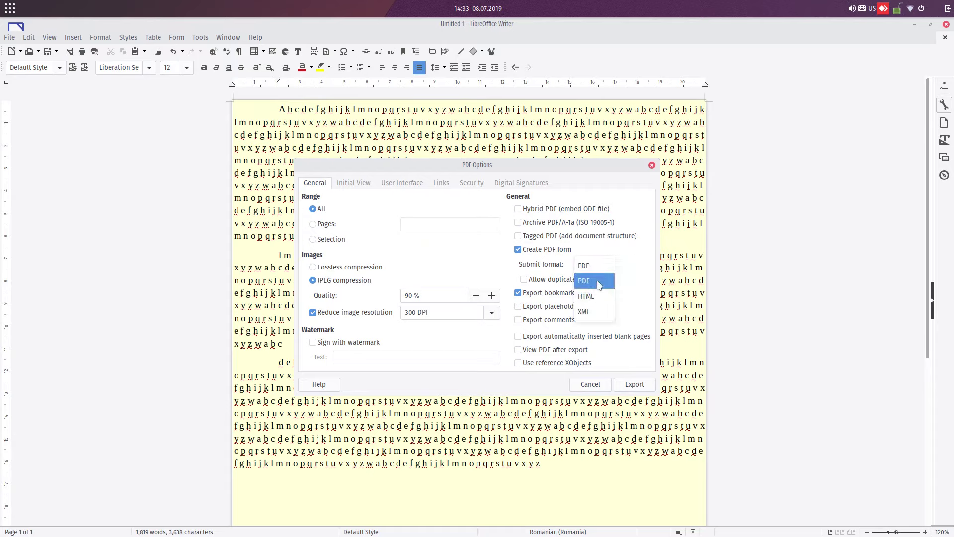
{"action": "left_click", "coordinate": [588, 286]}
{"action": "left_click", "coordinate": [635, 383]}
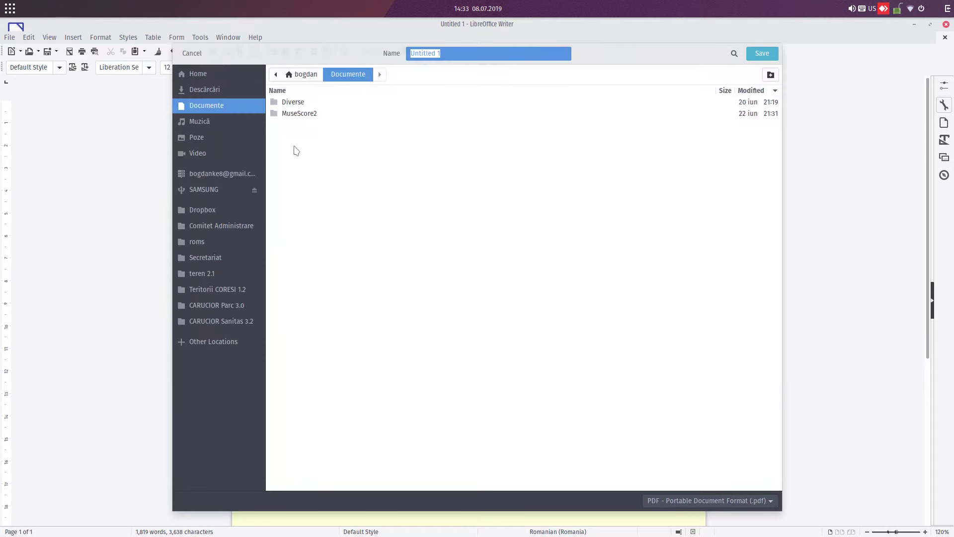
{"action": "left_click", "coordinate": [197, 153]}
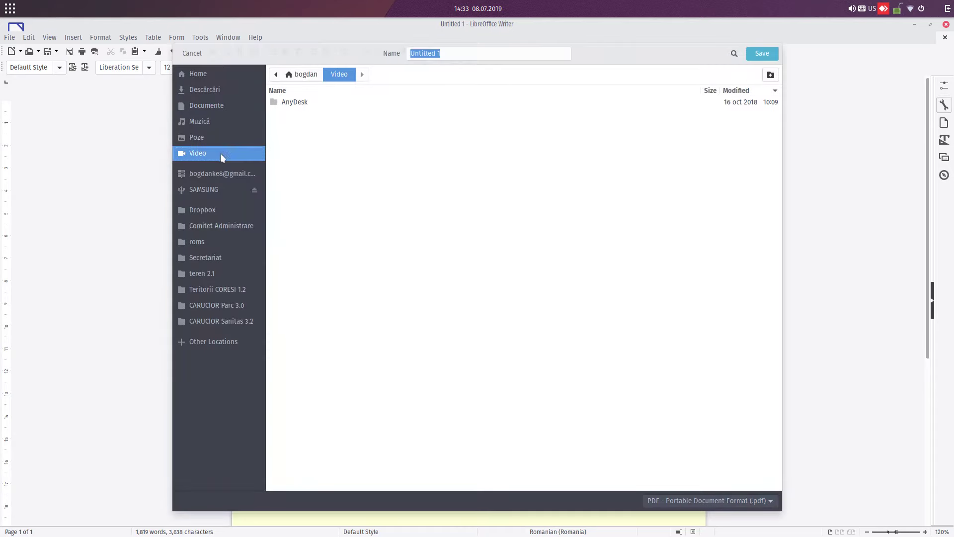
{"action": "left_click", "coordinate": [762, 53]}
{"action": "left_click", "coordinate": [12, 111]}
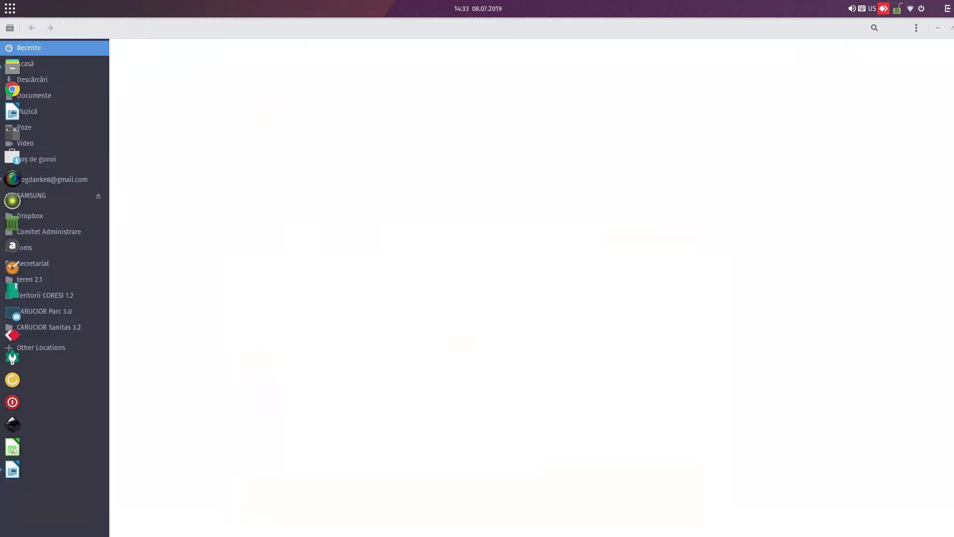
{"action": "left_click", "coordinate": [58, 146]}
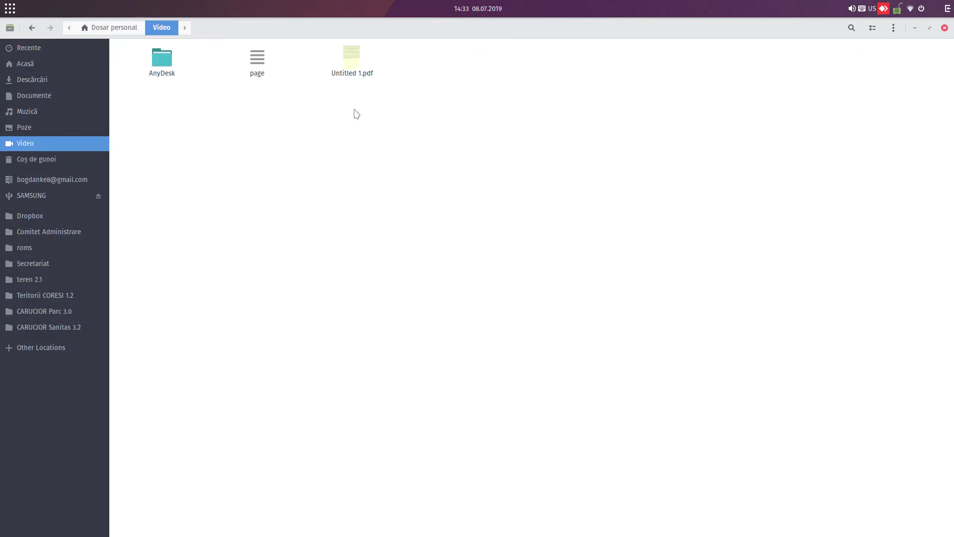
{"action": "double_click", "coordinate": [352, 63]}
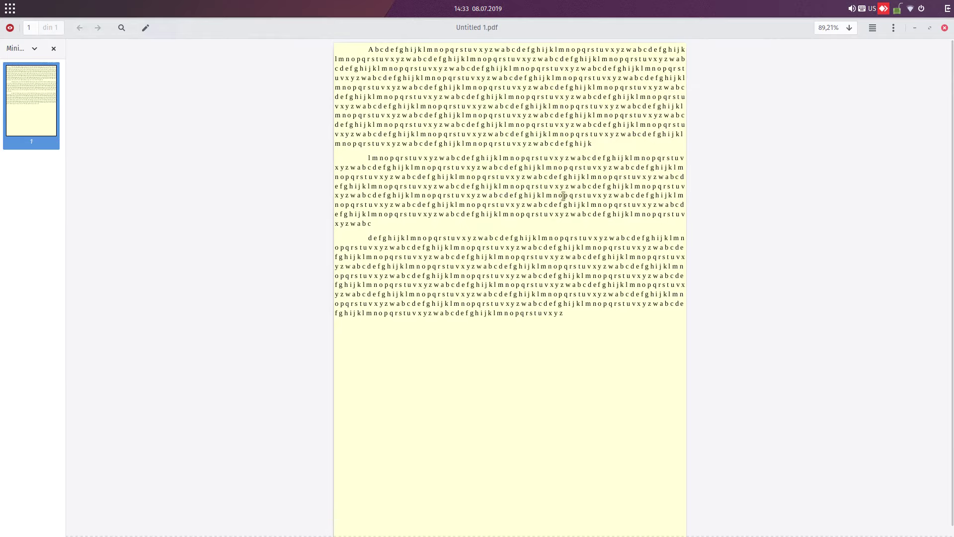
{"action": "left_click", "coordinate": [944, 28]}
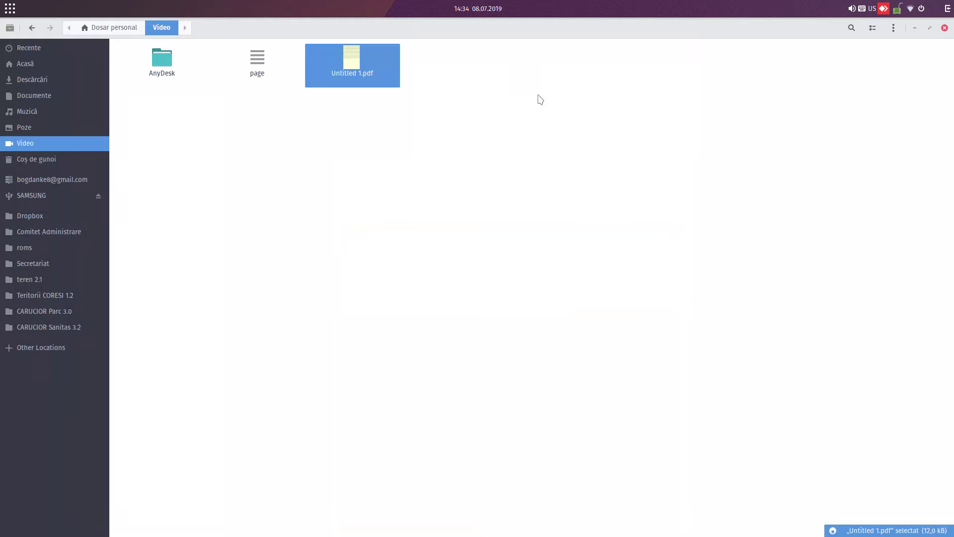
{"action": "key", "text": "alt+Tab"}
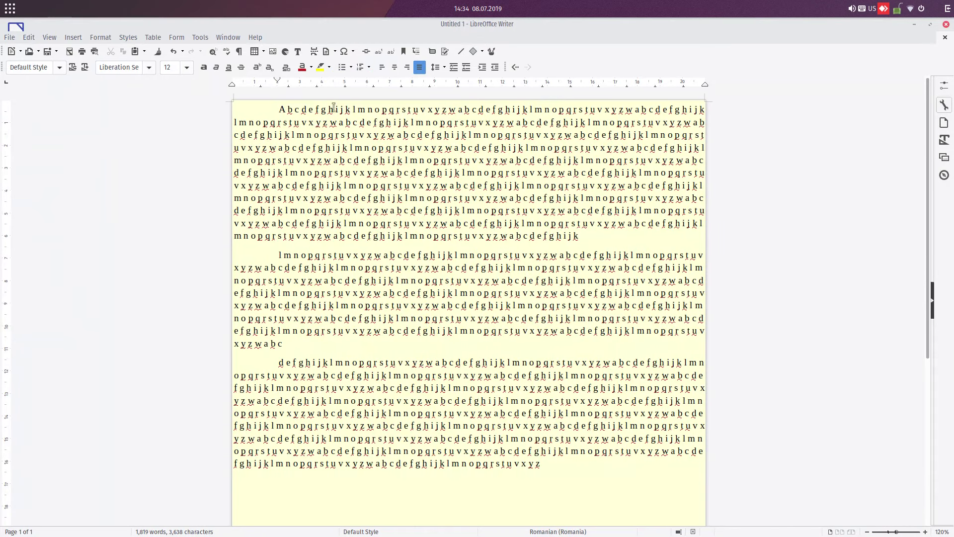
Set the page style margins to 3 cm left, 2 cm right, 1 cm top and bottom
{"action": "left_click", "coordinate": [100, 37]}
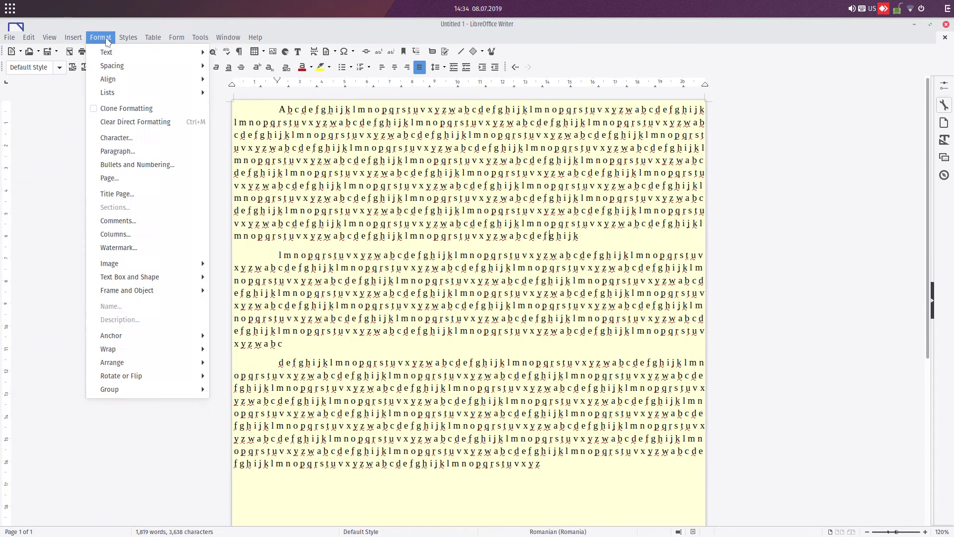
{"action": "left_click", "coordinate": [127, 179]}
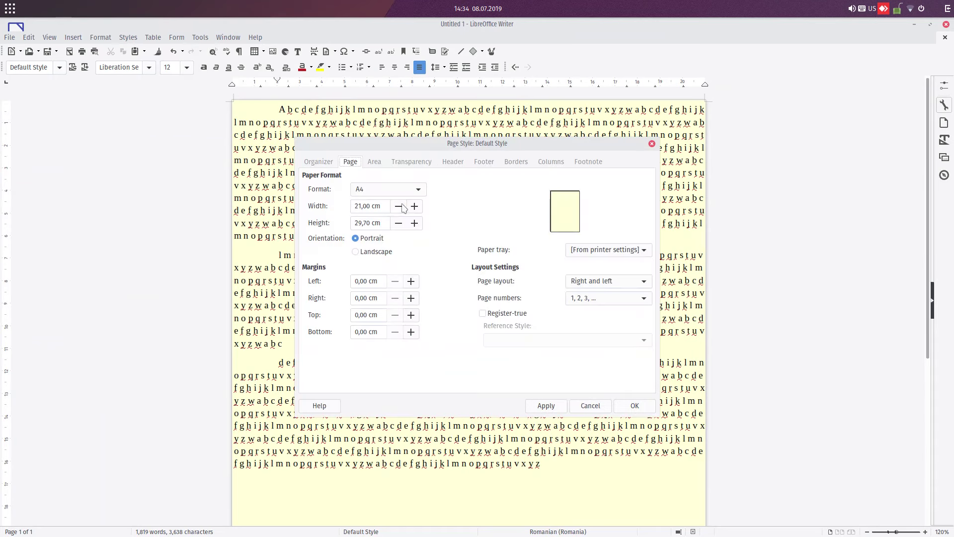
{"action": "left_click", "coordinate": [374, 161]}
{"action": "left_click", "coordinate": [350, 161]}
{"action": "left_click_drag", "start_coordinate": [375, 281], "coordinate": [278, 281]}
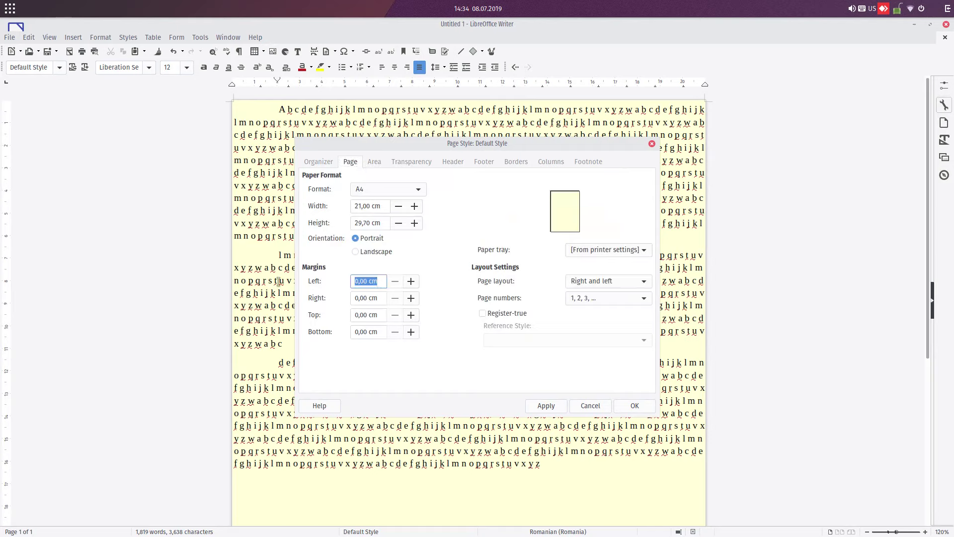
{"action": "type", "text": "3"}
{"action": "key", "text": "Tab"}
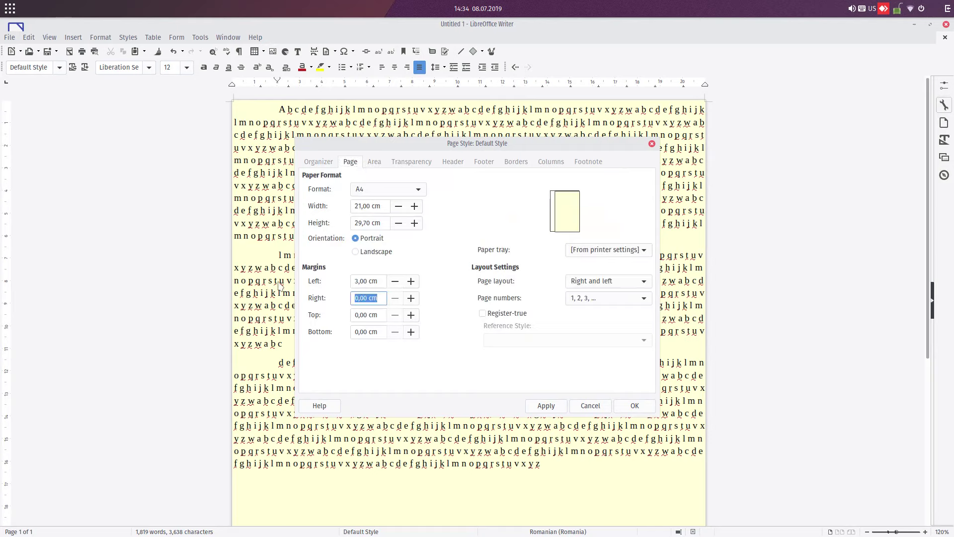
{"action": "type", "text": "2"}
{"action": "key", "text": "Tab"}
{"action": "type", "text": "1"}
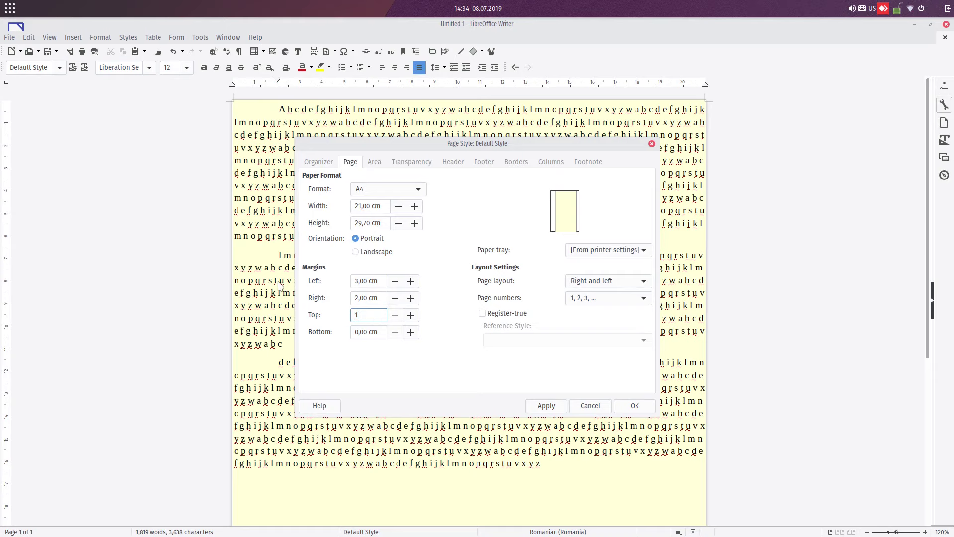
{"action": "key", "text": "Tab"}
{"action": "type", "text": "1"}
{"action": "key", "text": "Tab"}
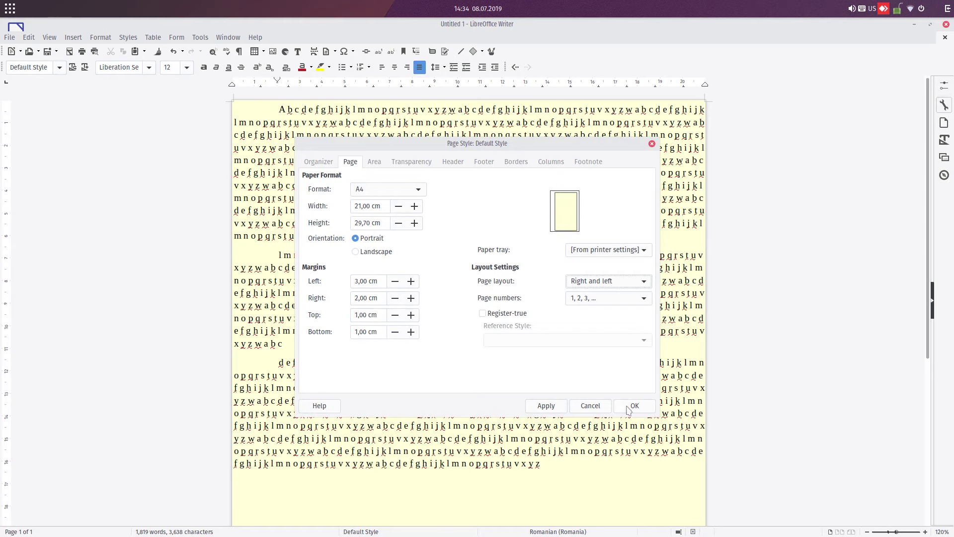
{"action": "left_click", "coordinate": [546, 405]}
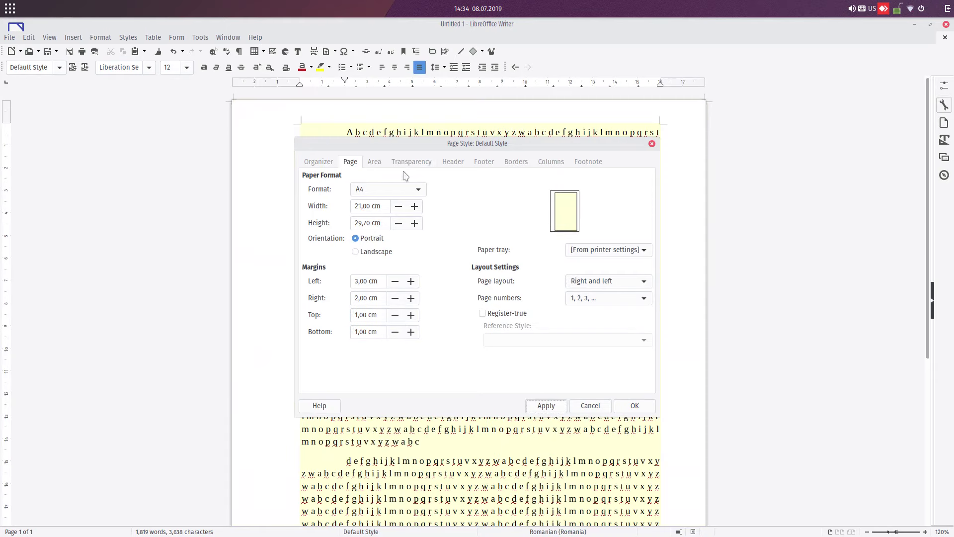
Set the page background Area to None and close the page settings
{"action": "left_click", "coordinate": [375, 161]}
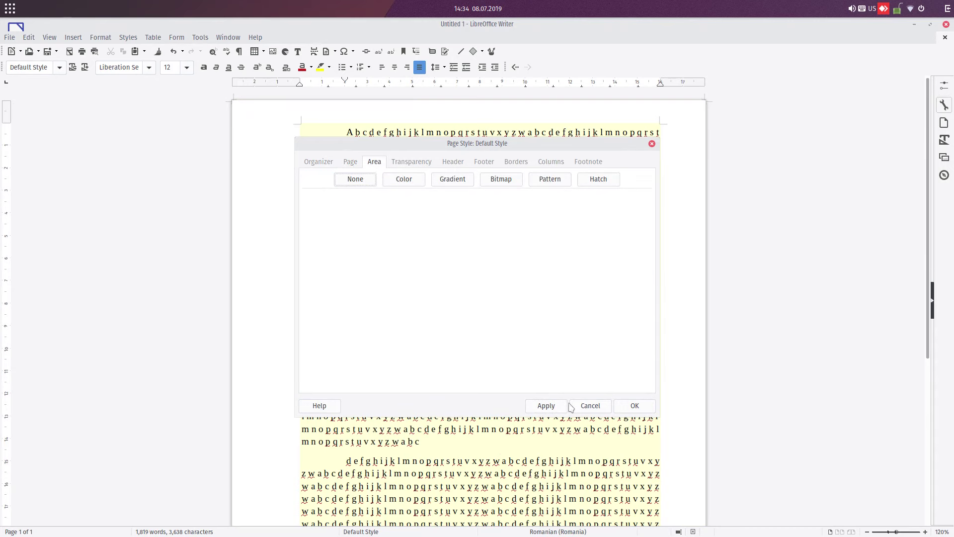
{"action": "left_click", "coordinate": [546, 405]}
{"action": "left_click", "coordinate": [635, 405]}
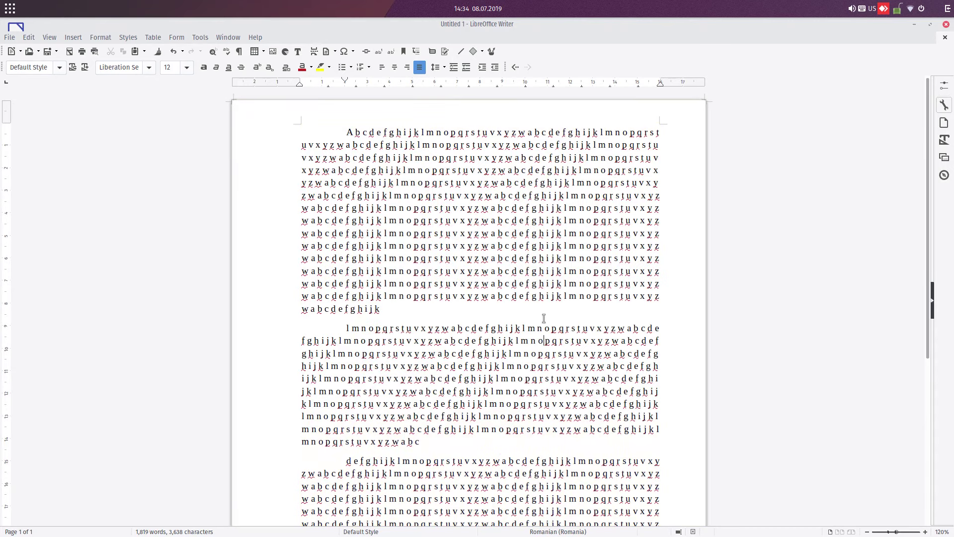
{"action": "scroll", "coordinate": [543, 319], "scroll_direction": "down", "scroll_amount": 3}
{"action": "scroll", "coordinate": [544, 318], "scroll_direction": "up", "scroll_amount": 3}
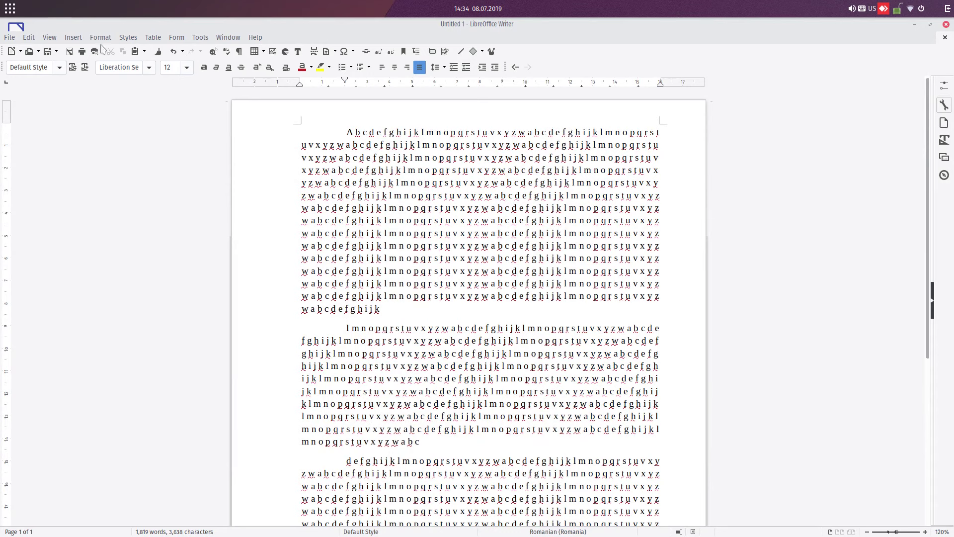
{"action": "left_click", "coordinate": [73, 37]}
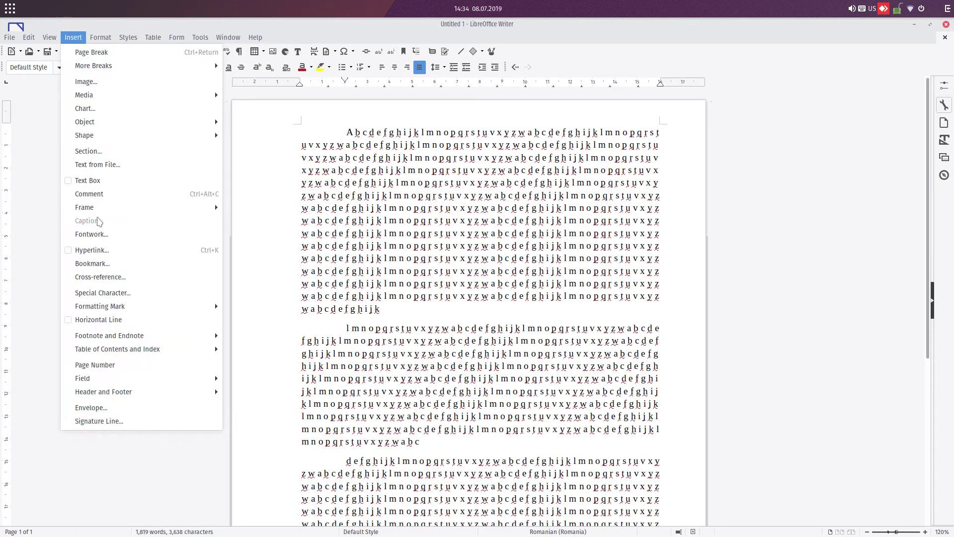
{"action": "left_click", "coordinate": [445, 275]}
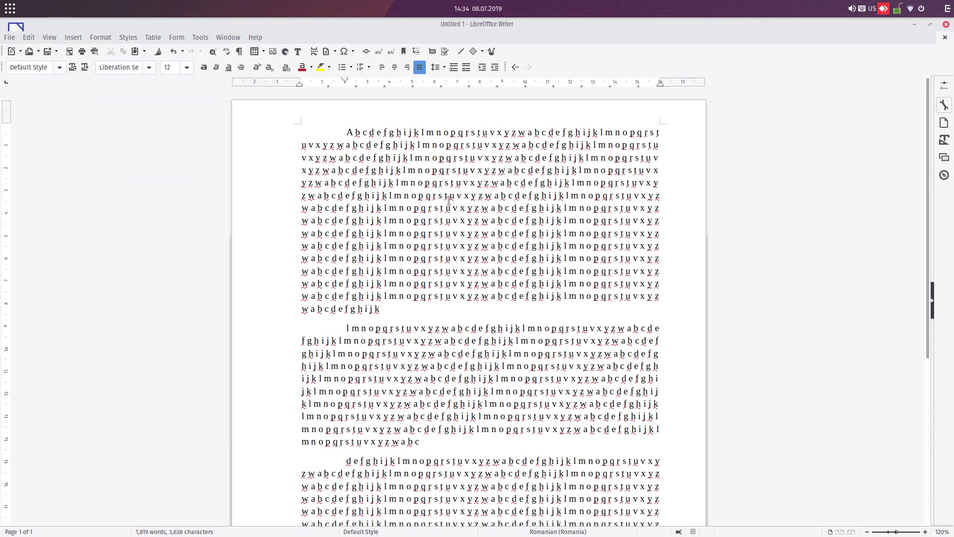
{"action": "left_click", "coordinate": [255, 37]}
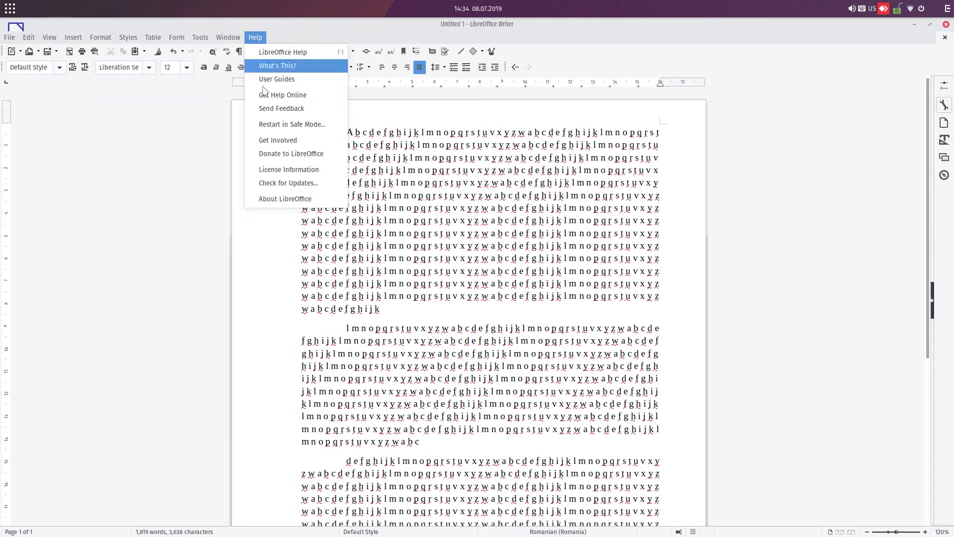
{"action": "left_click", "coordinate": [290, 195]}
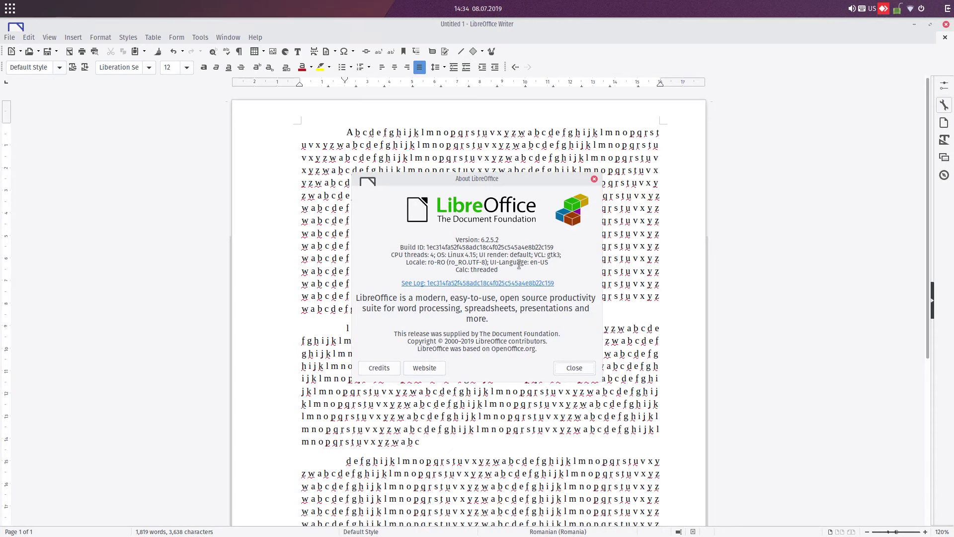
{"action": "left_click", "coordinate": [593, 370]}
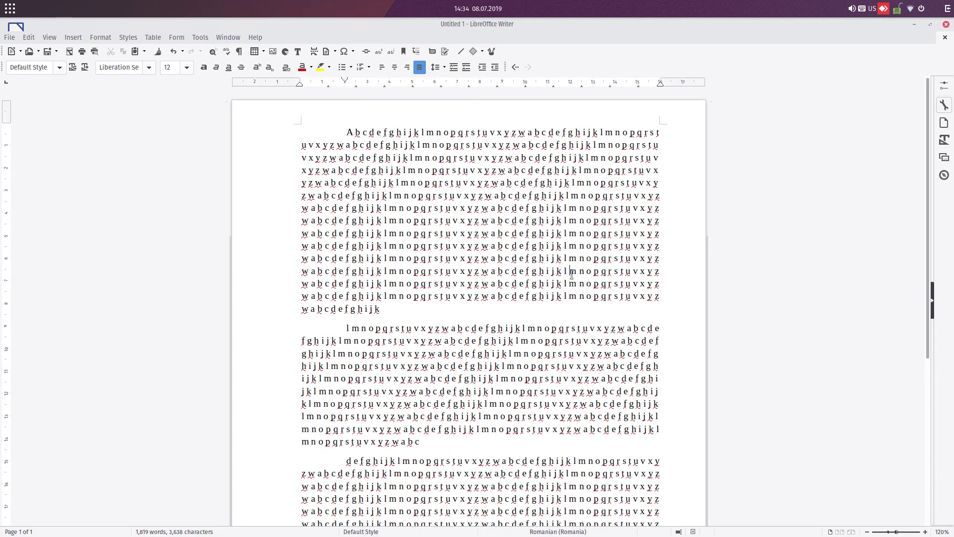